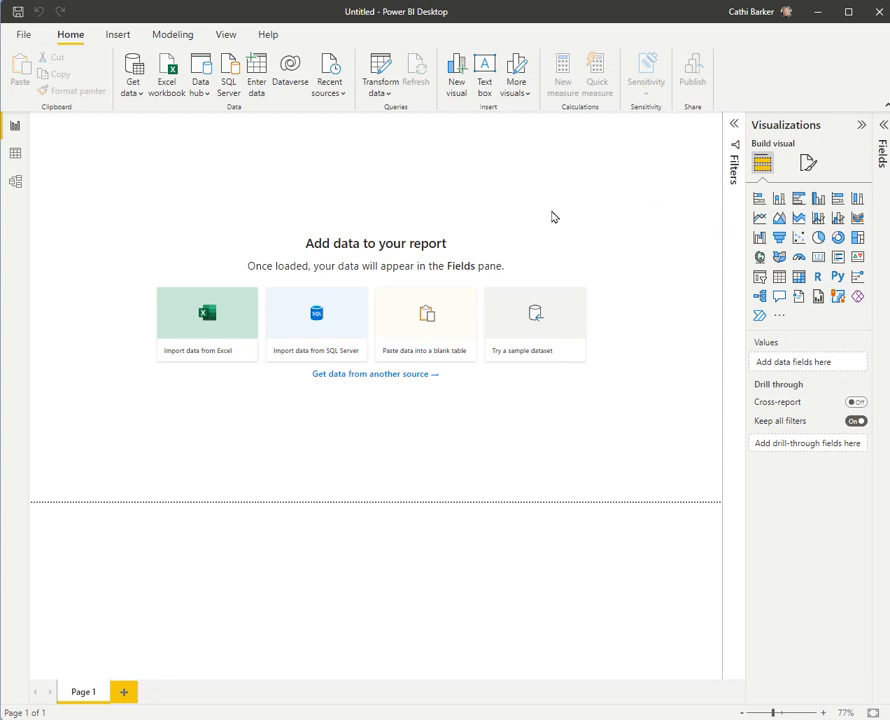
# Save the new report to the Desktop as a Power BI file named Business Analysis
pyautogui.click(16, 17)
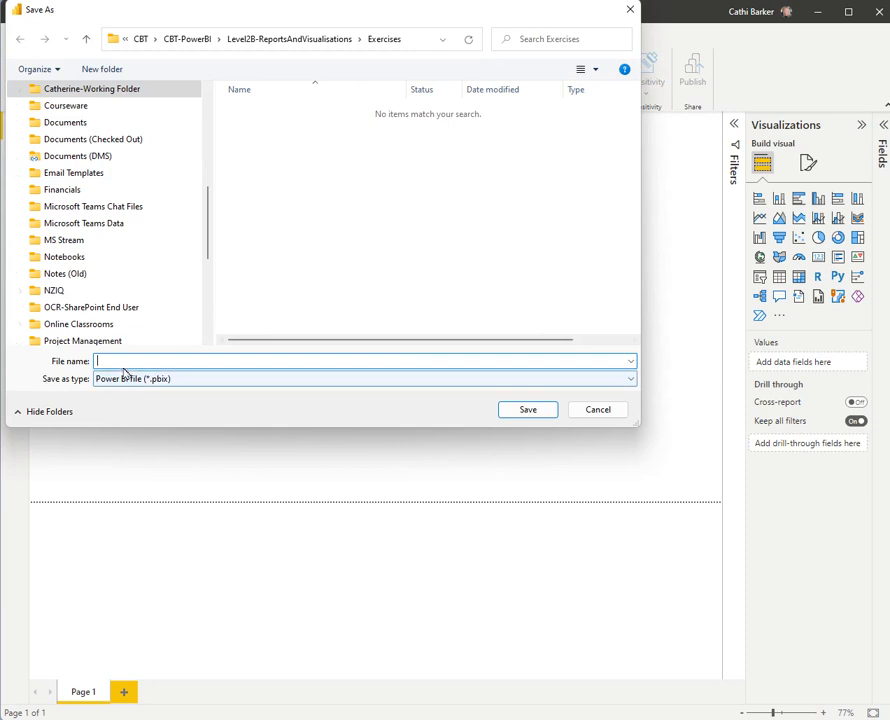
pyautogui.moveTo(206, 250); pyautogui.dragTo(207, 326)
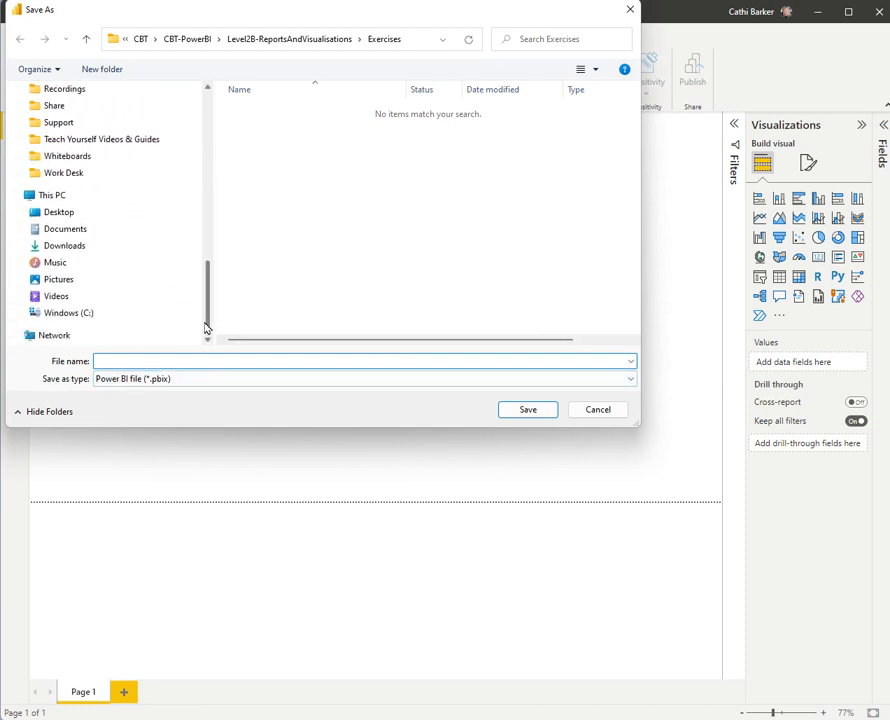
pyautogui.click(80, 214)
pyautogui.click(126, 361)
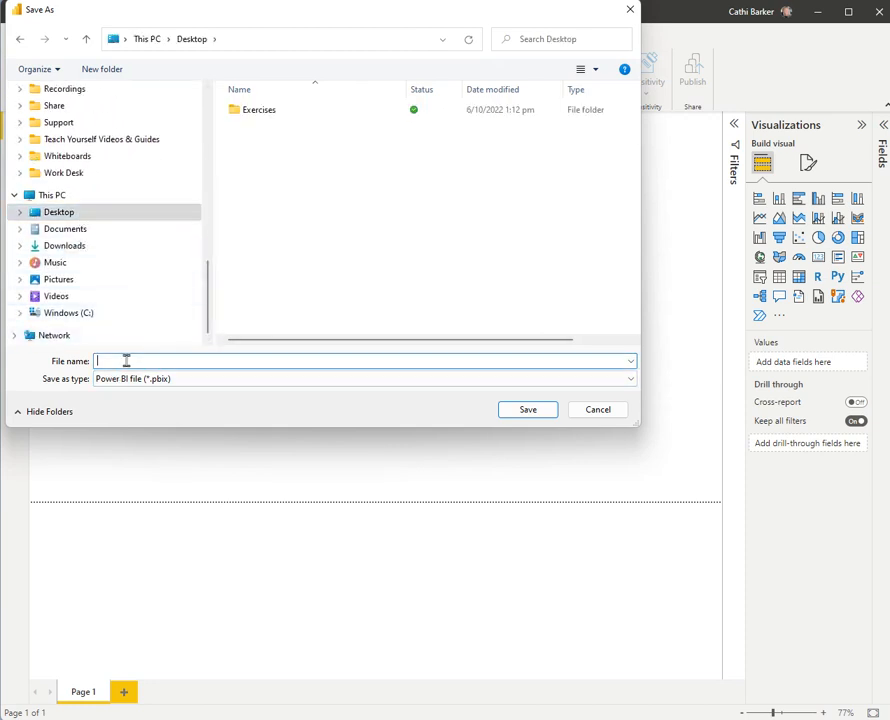
pyautogui.write('Business Analysis')
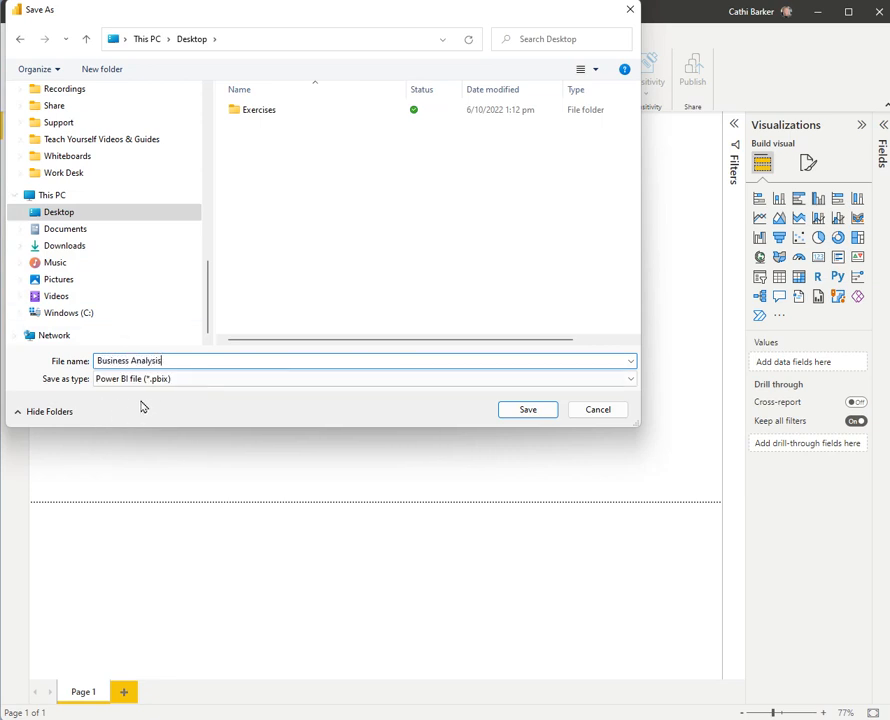
pyautogui.click(528, 411)
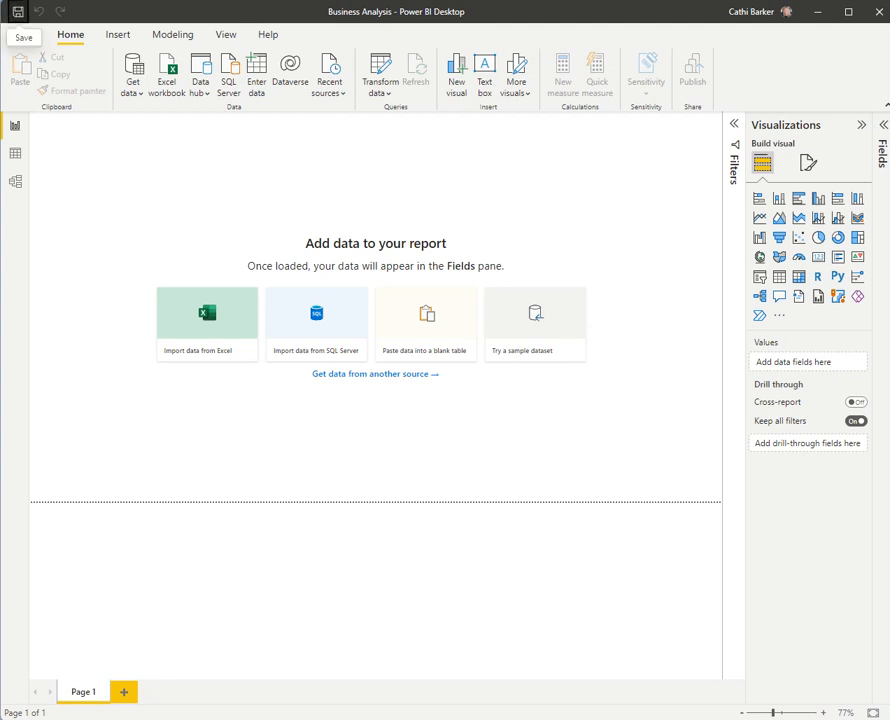
# Connect to the Excel workbook Sales Analysis.xlsx in the Desktop's Exercises folder
pyautogui.click(169, 86)
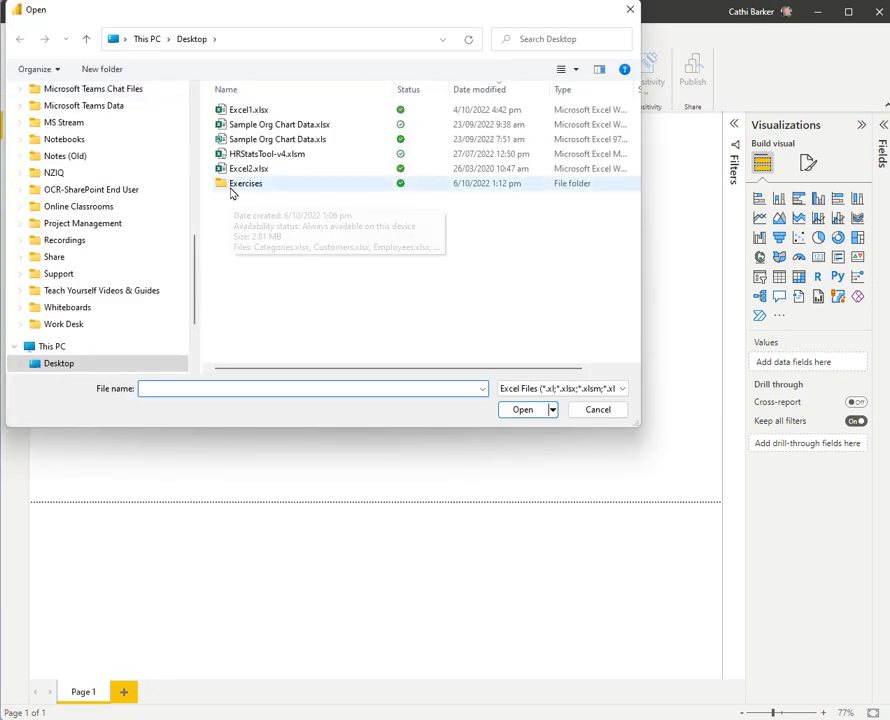
pyautogui.doubleClick(252, 190)
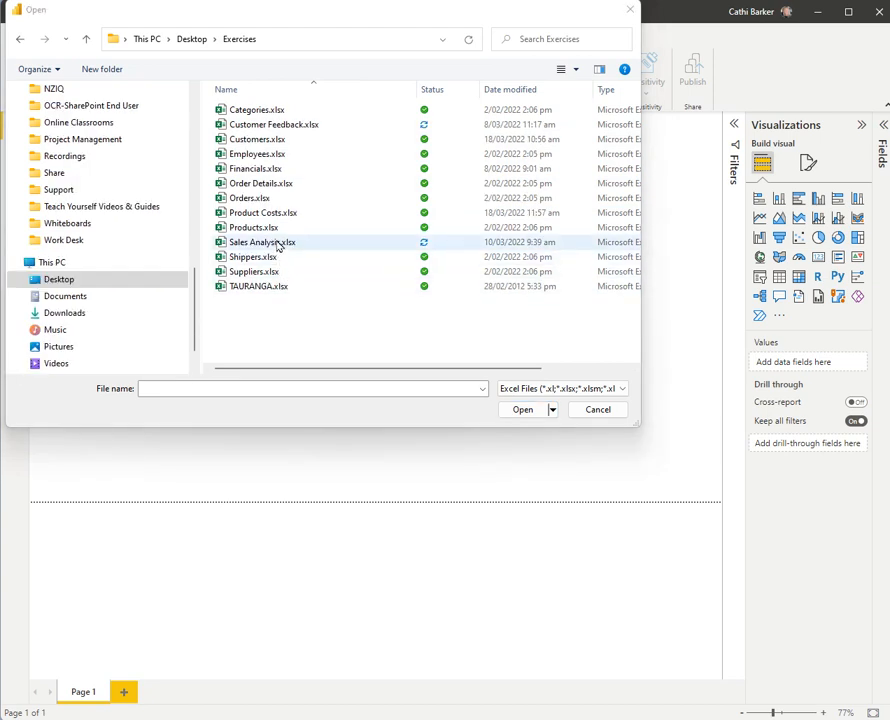
pyautogui.doubleClick(278, 244)
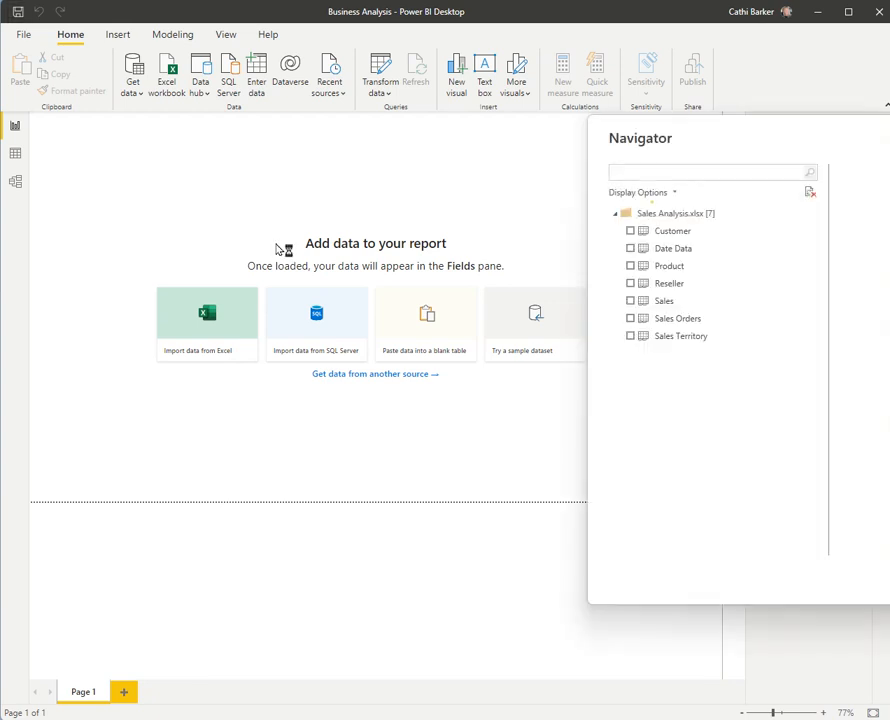
pyautogui.moveTo(764, 133); pyautogui.dragTo(332, 161)
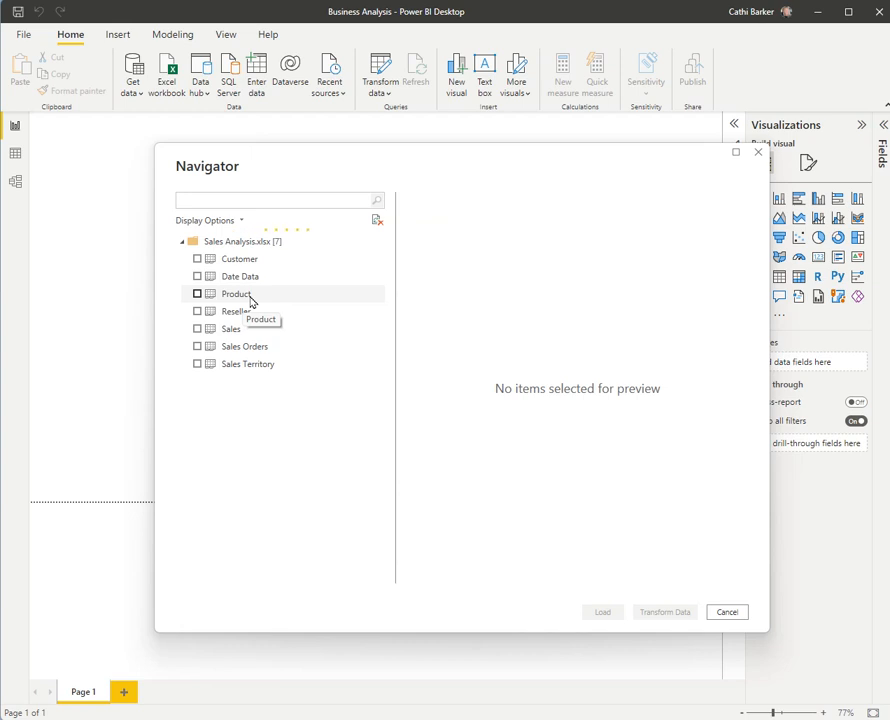
# Load the Customer, Date Data, Product, Reseller, Sales, Sales Orders and Sales Territory sheets into the report
pyautogui.click(197, 259)
pyautogui.click(197, 276)
pyautogui.click(197, 293)
pyautogui.click(197, 311)
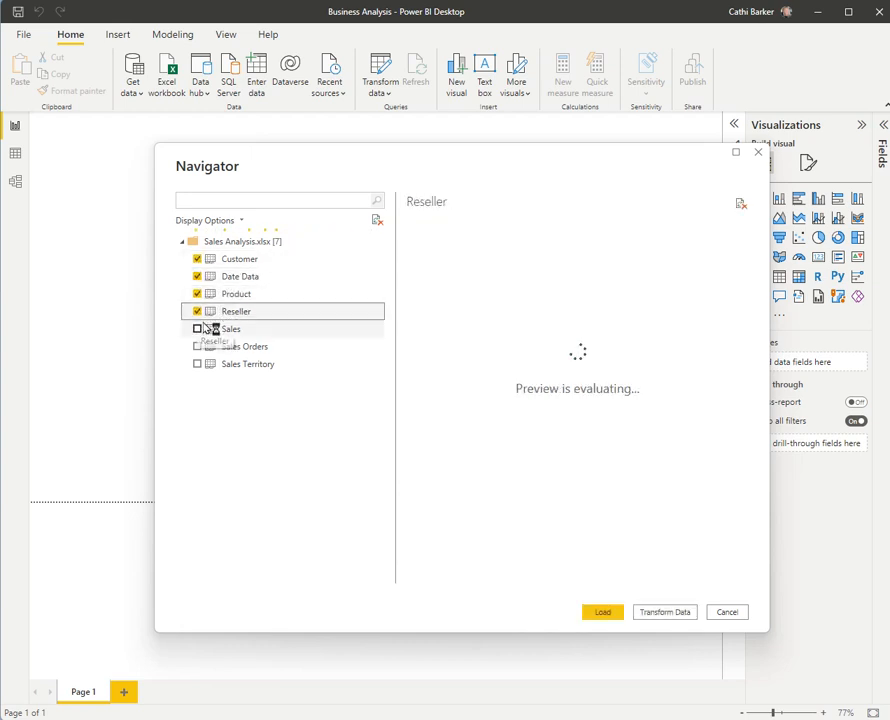
pyautogui.click(197, 329)
pyautogui.click(197, 346)
pyautogui.click(197, 364)
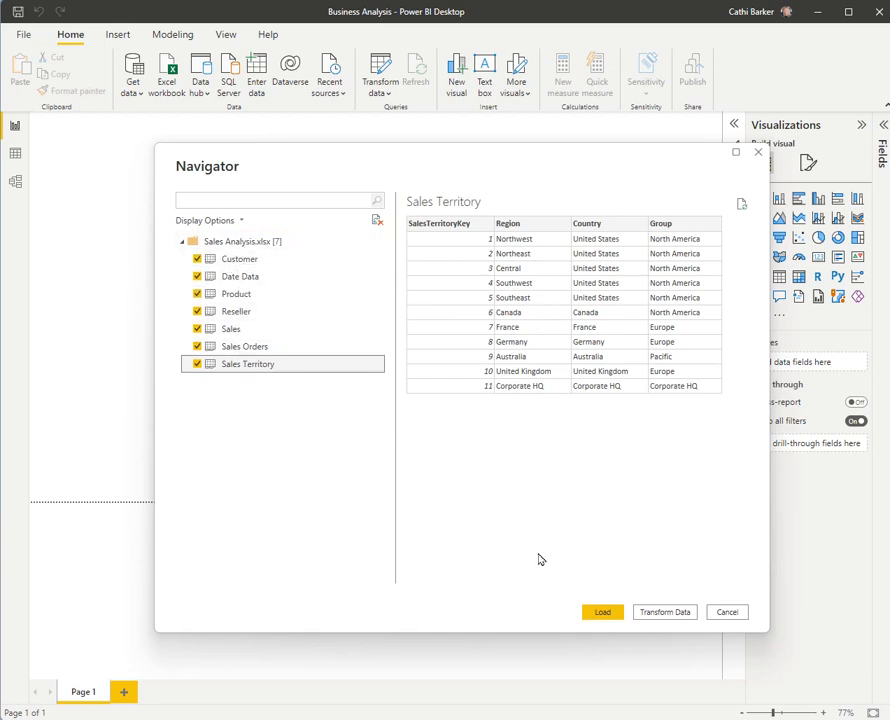
pyautogui.click(601, 613)
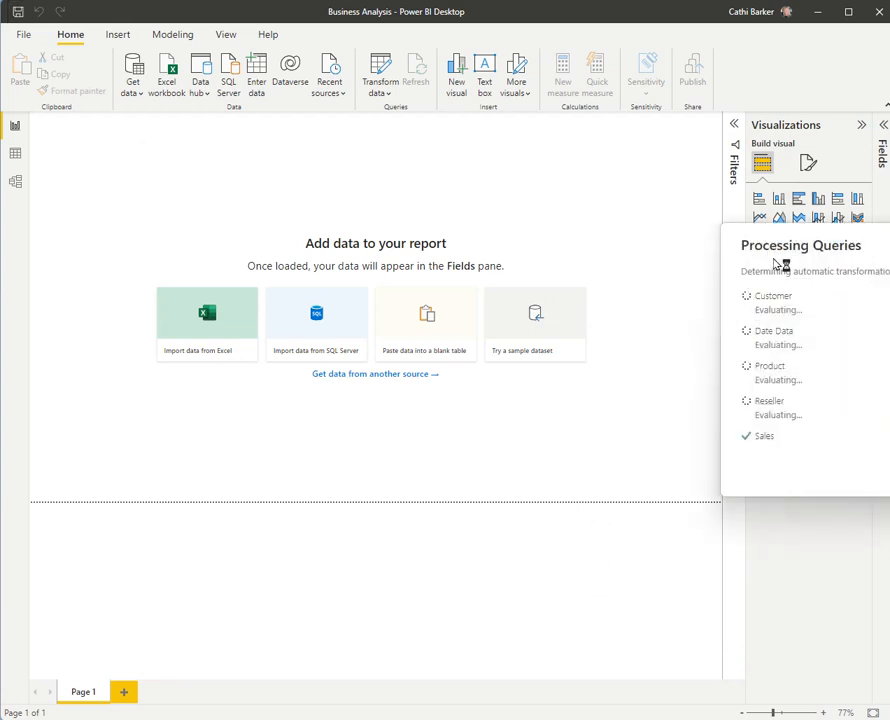
pyautogui.moveTo(870, 242); pyautogui.dragTo(568, 233)
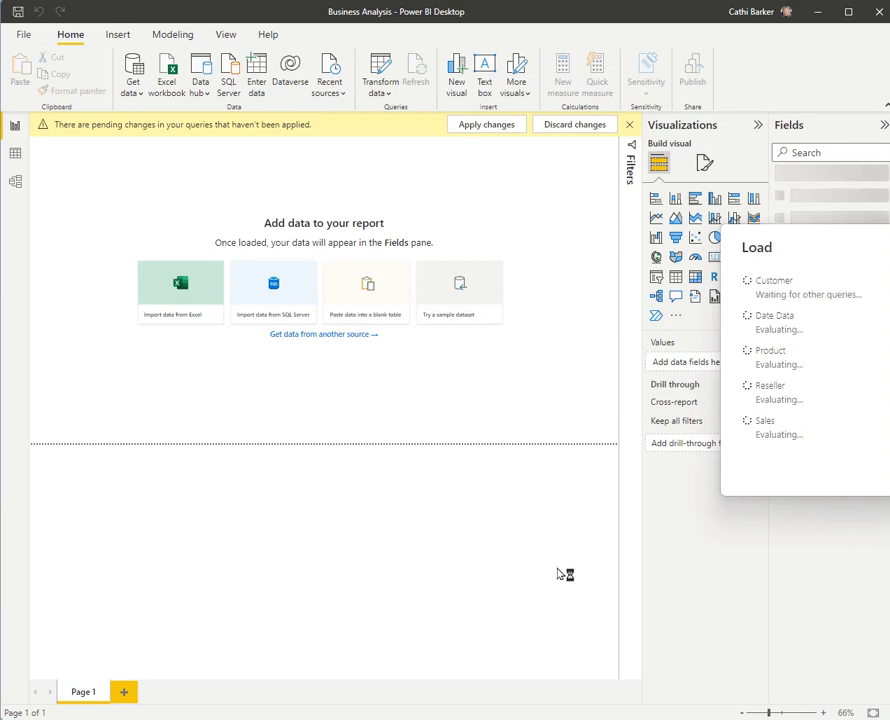
pyautogui.moveTo(793, 245); pyautogui.dragTo(425, 241)
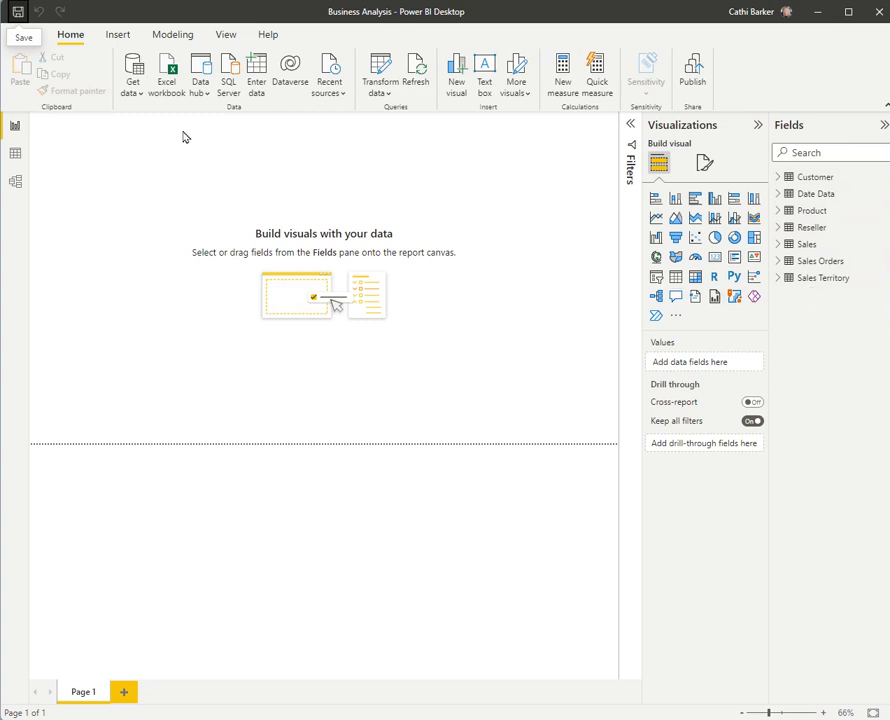
# Connect to the Excel workbook Customer Feedback.xlsx in the Exercises folder
pyautogui.click(166, 72)
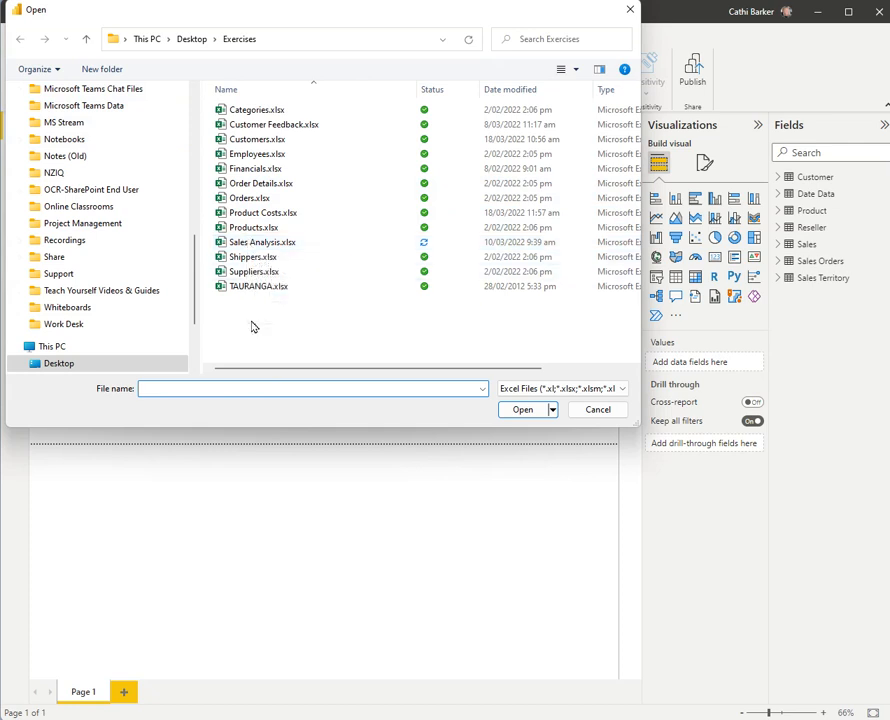
pyautogui.click(289, 125)
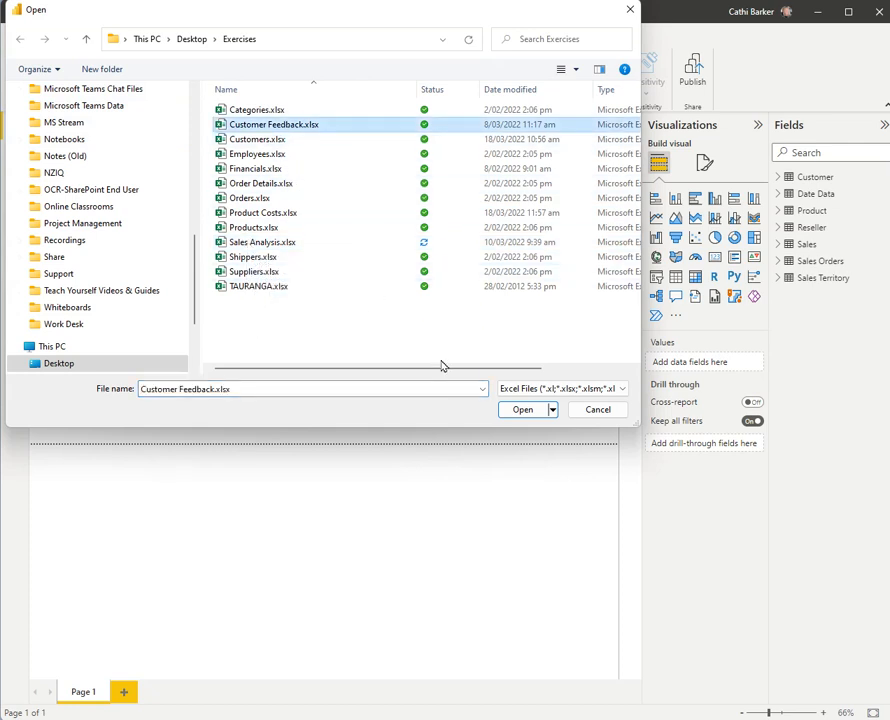
pyautogui.click(522, 410)
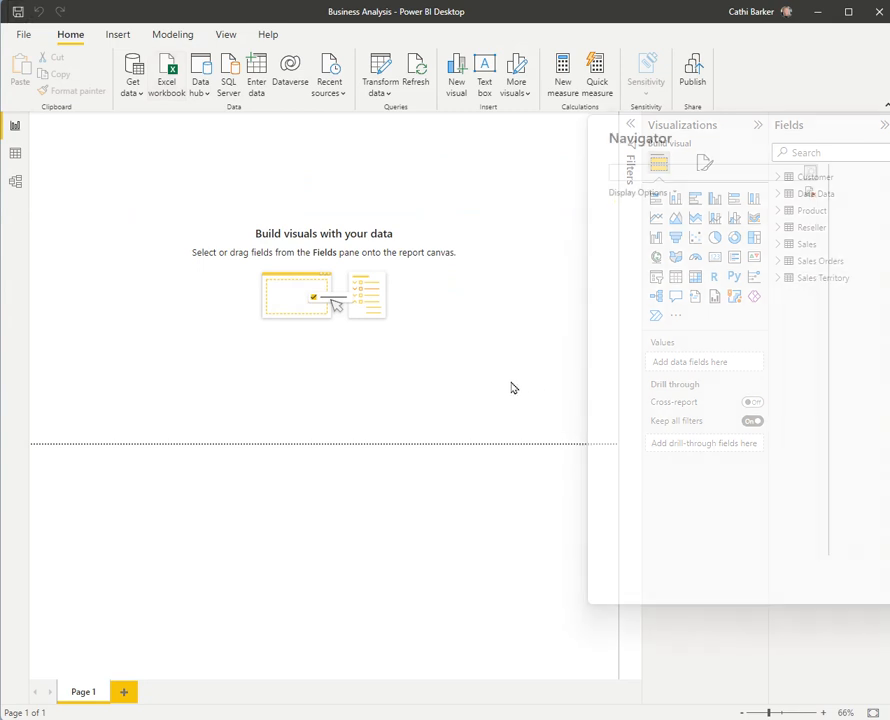
pyautogui.moveTo(607, 146); pyautogui.dragTo(340, 135)
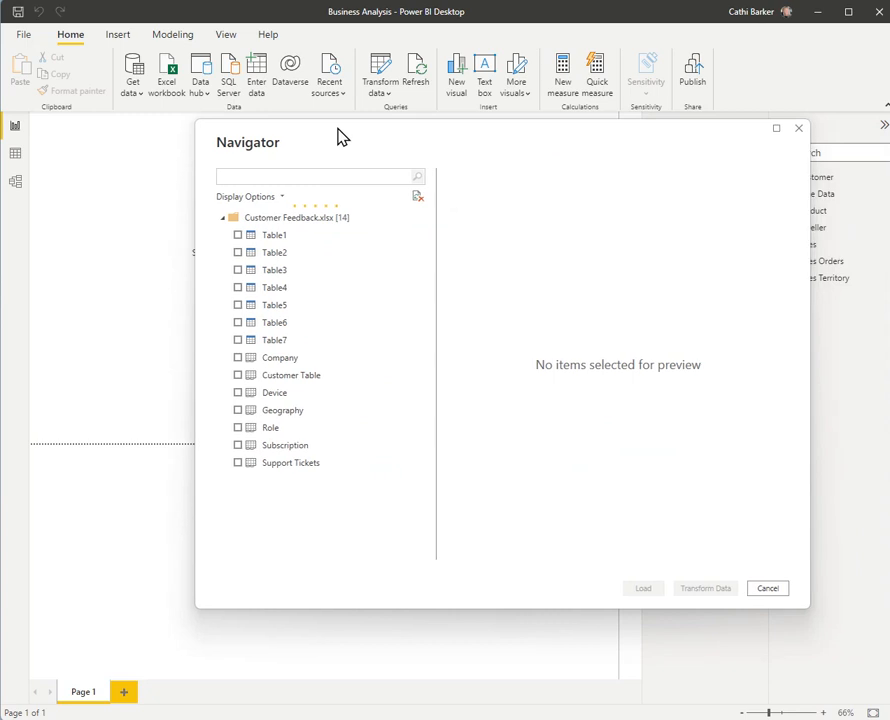
# Load the Company, Customer Table, Device, Geography, Role, Subscription and Support Tickets sheets, leaving out Table1 to Table7
pyautogui.click(238, 357)
pyautogui.keyDown('shift'); pyautogui.click(238, 463); pyautogui.keyUp('shift')
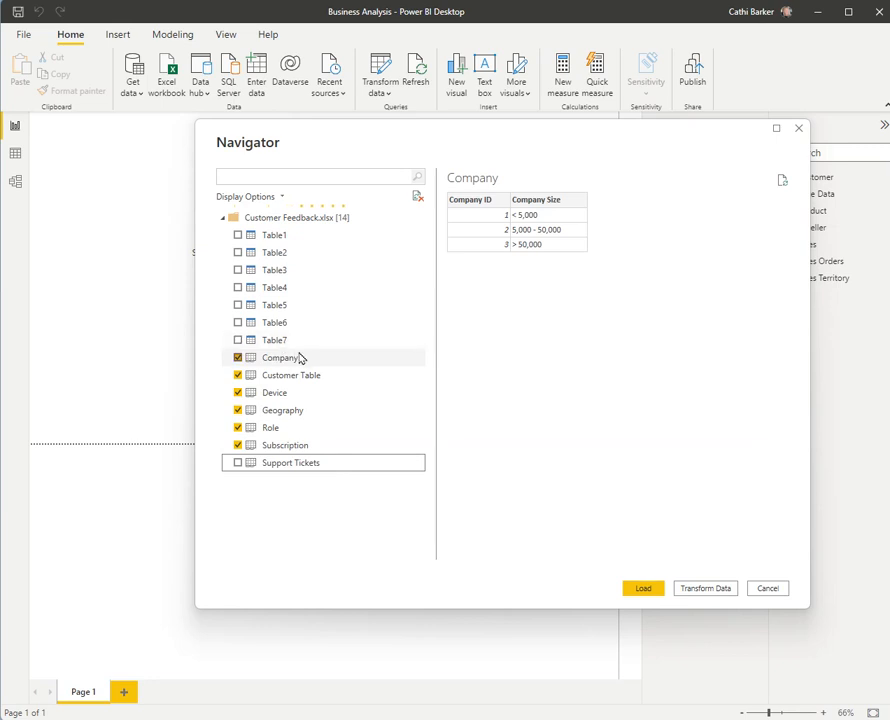
pyautogui.click(238, 463)
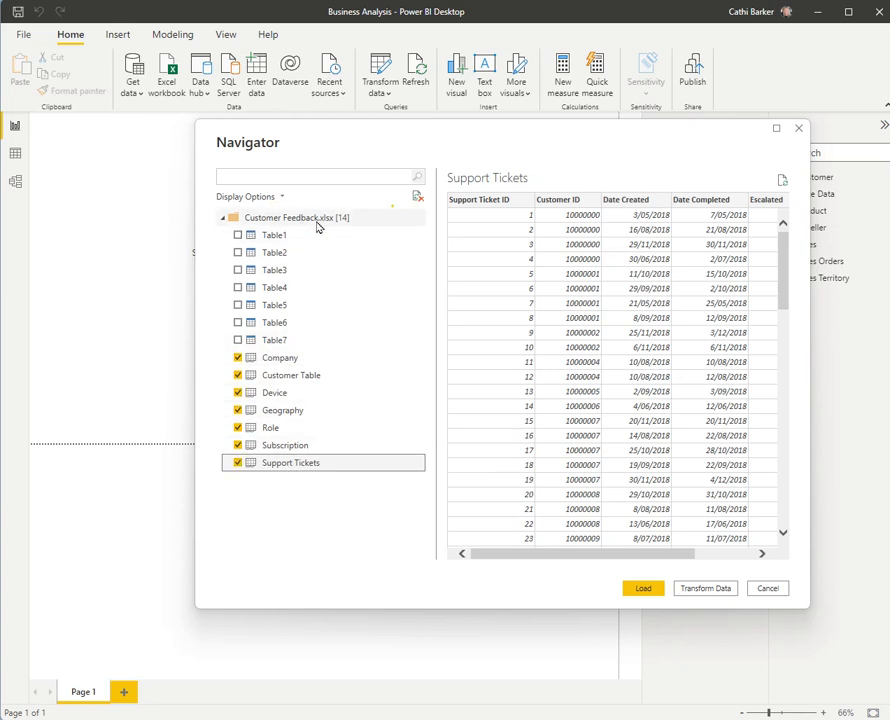
pyautogui.click(643, 591)
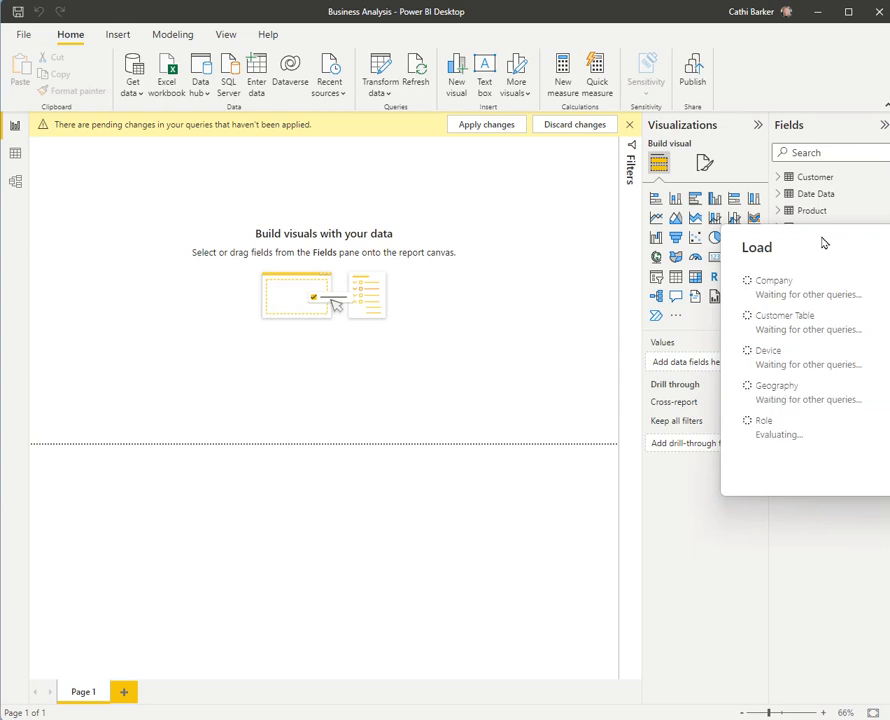
pyautogui.moveTo(817, 243); pyautogui.dragTo(455, 250)
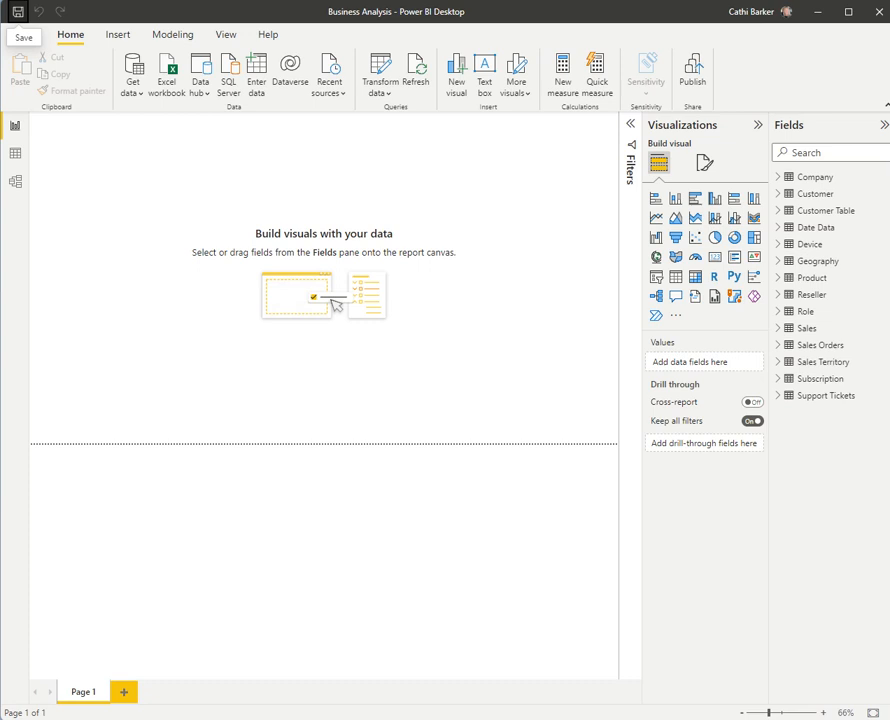
# Review the data rows of the imported tables one by one, from Company through Reseller
pyautogui.click(15, 156)
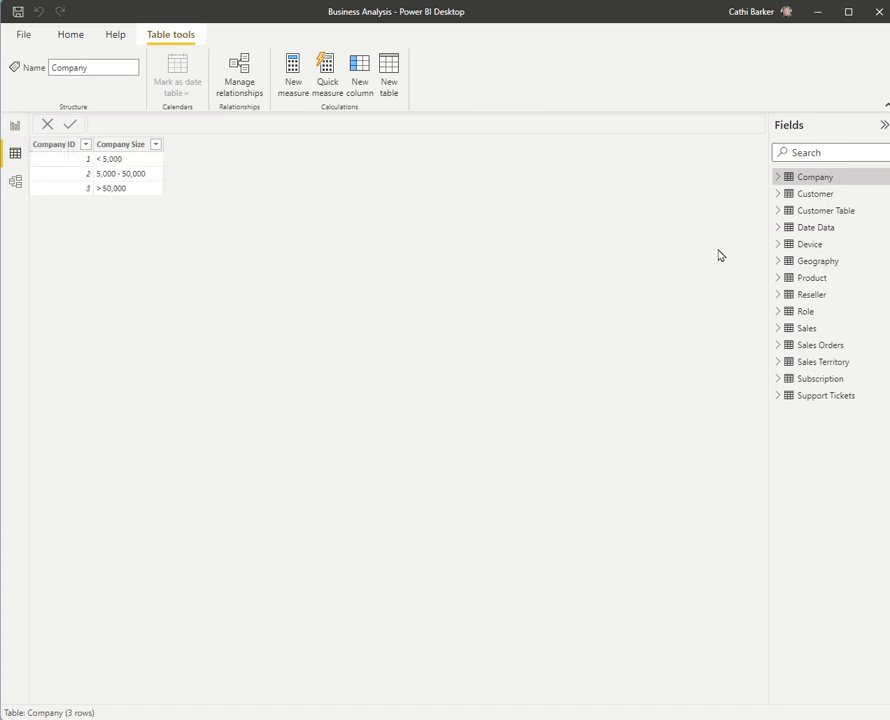
pyautogui.click(819, 196)
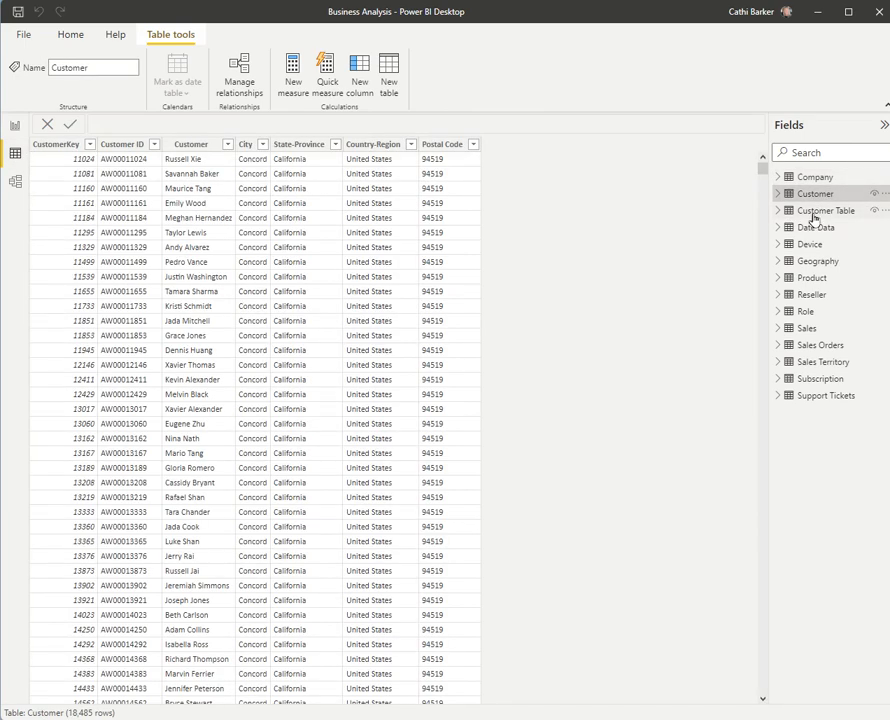
pyautogui.click(814, 214)
pyautogui.click(808, 229)
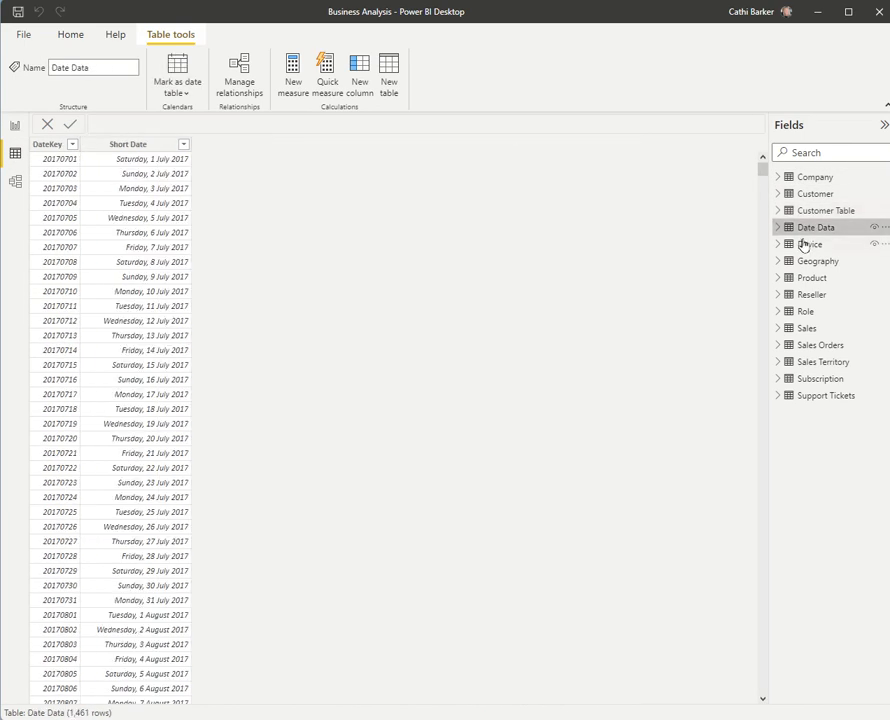
pyautogui.click(805, 245)
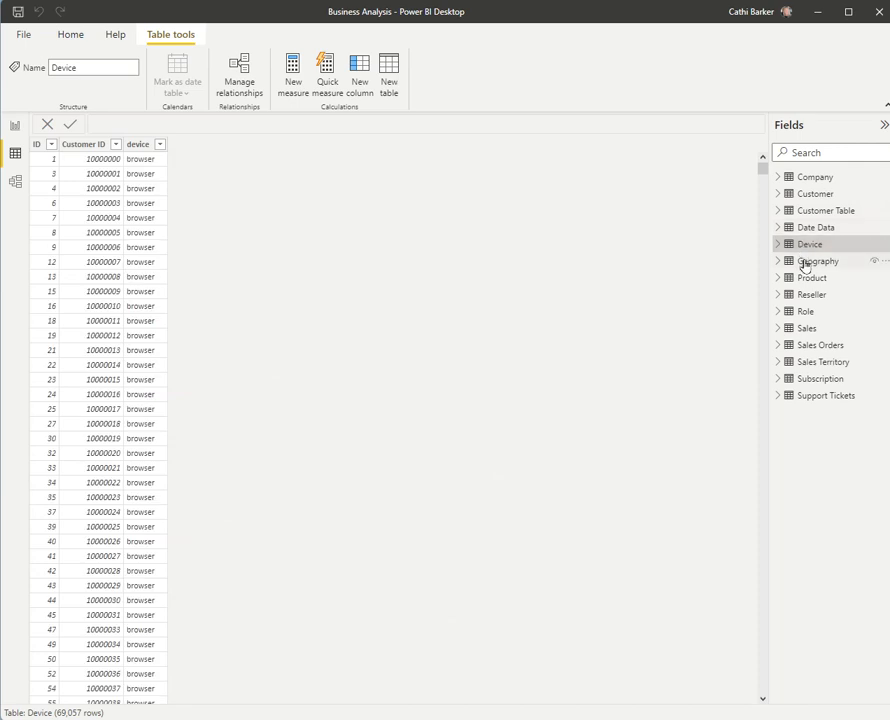
pyautogui.click(805, 262)
pyautogui.click(810, 280)
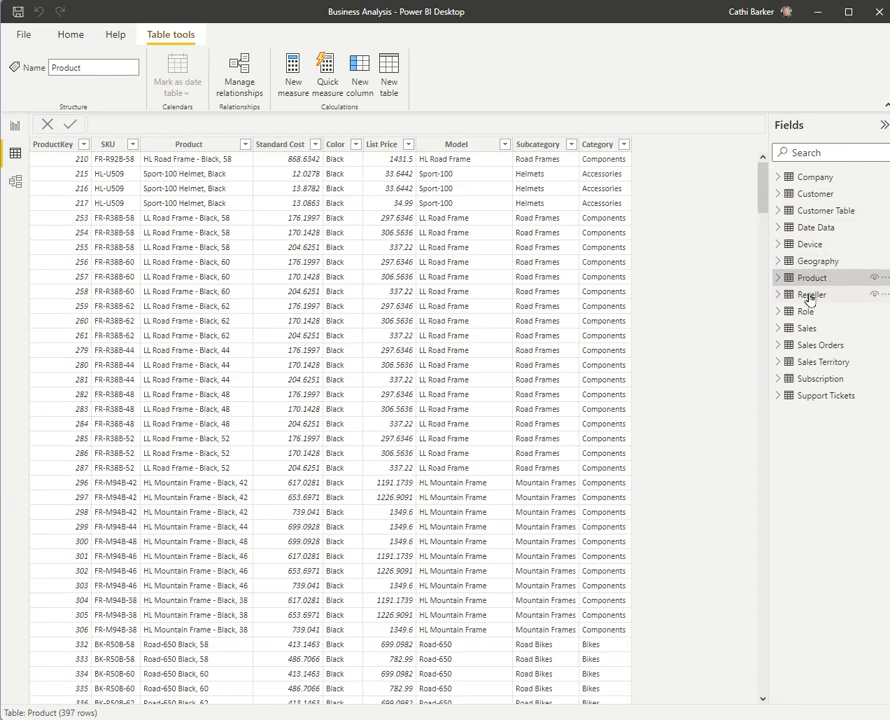
pyautogui.click(809, 296)
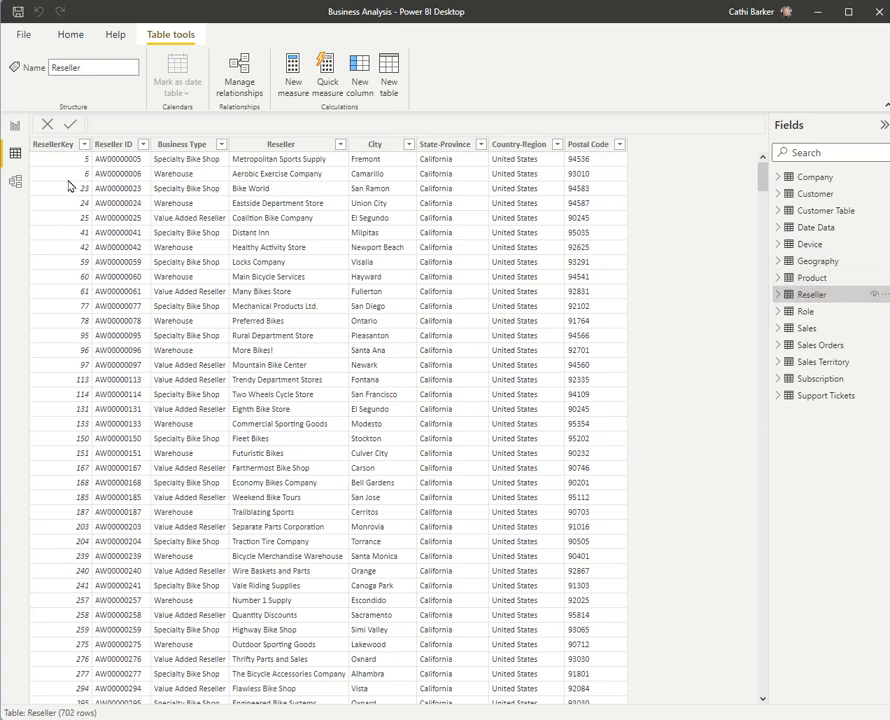
# Show the model diagram with Properties and Fields collapsed and all tables fitted in view
pyautogui.click(15, 183)
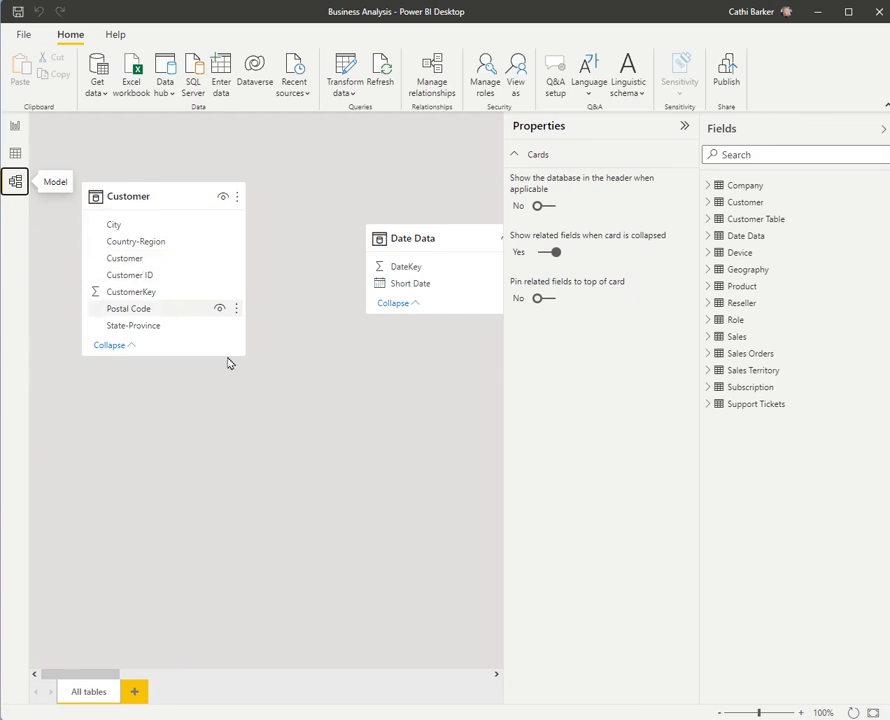
pyautogui.click(684, 127)
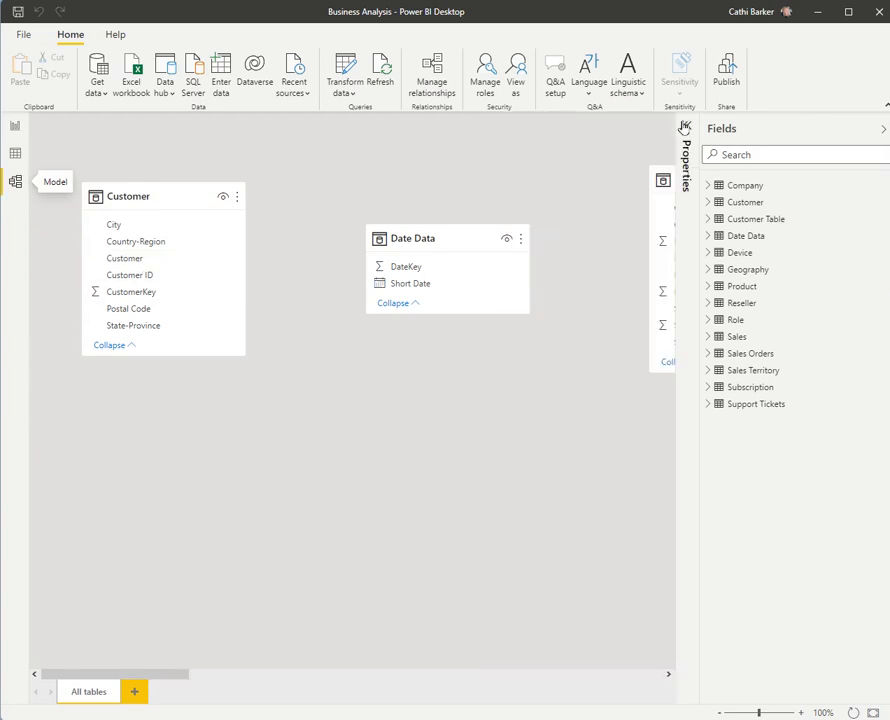
pyautogui.click(883, 130)
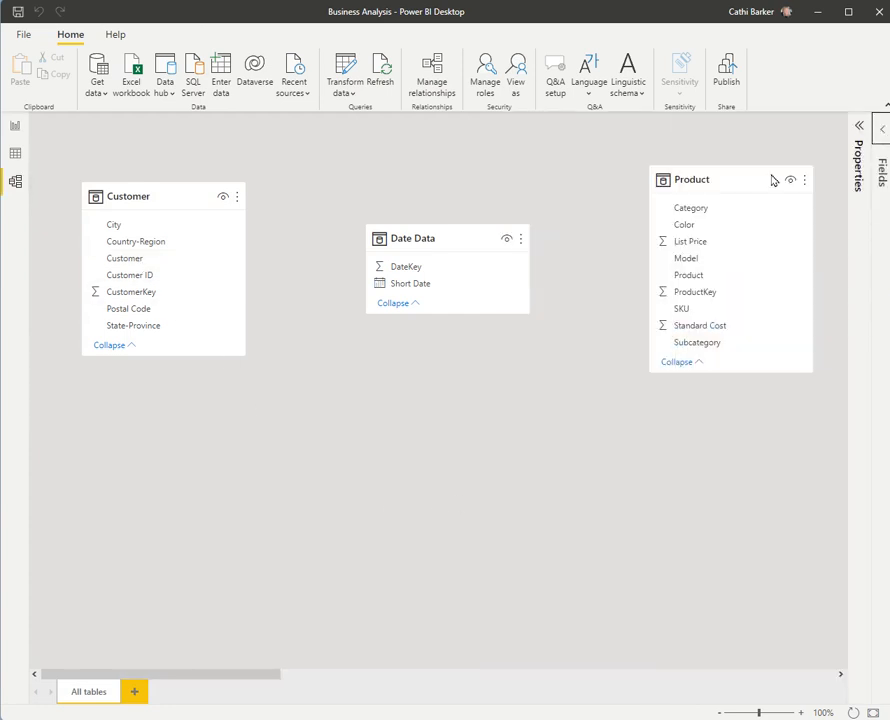
pyautogui.click(872, 714)
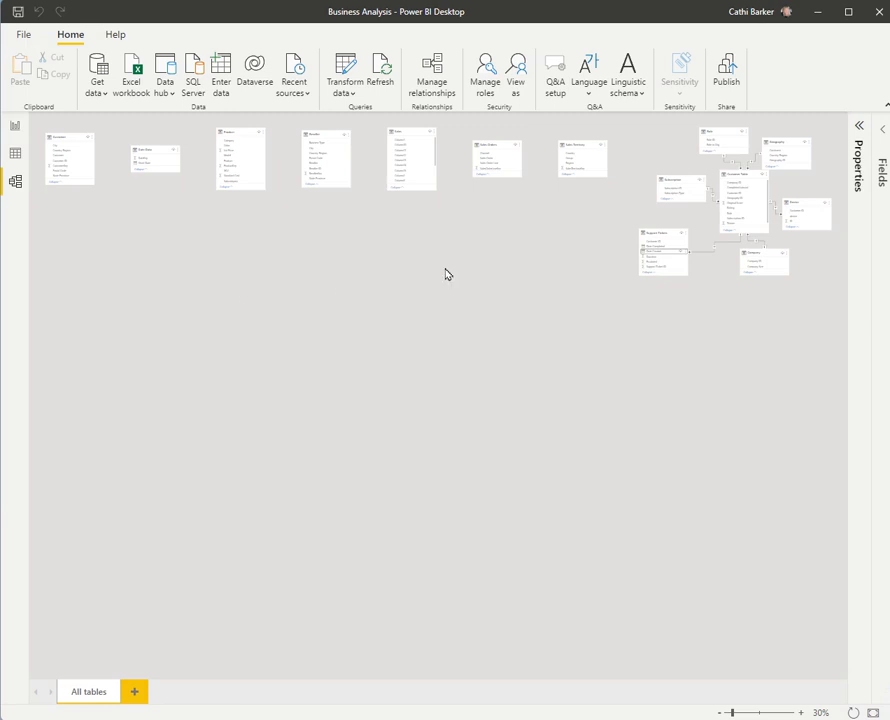
# Gather Support Tickets, Company, Device, Subscription, Geography and Role around Customer Table in the middle of the model diagram
pyautogui.moveTo(663, 233); pyautogui.dragTo(163, 285)
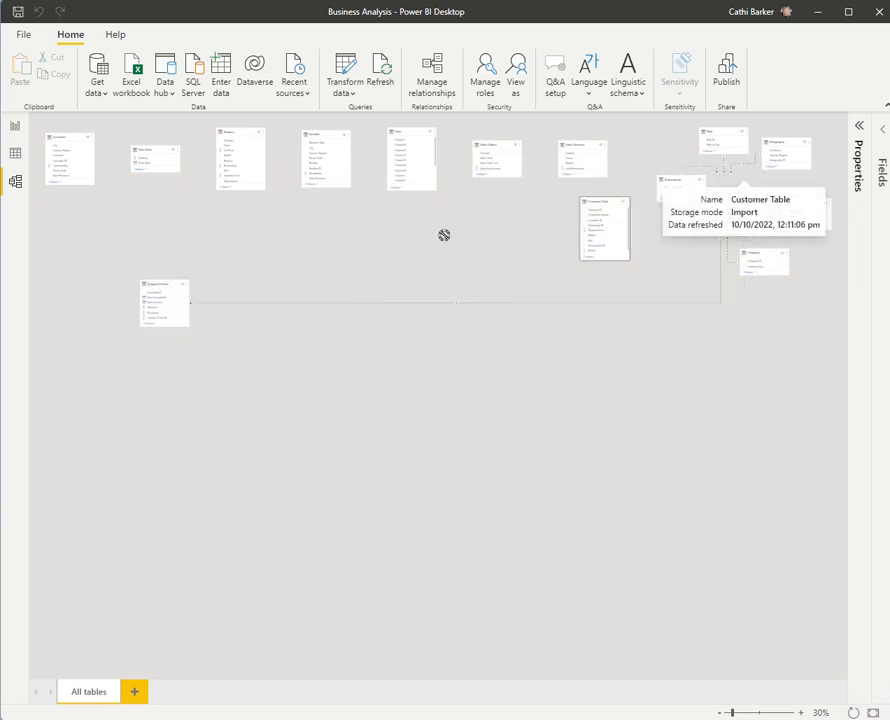
pyautogui.moveTo(720, 178); pyautogui.dragTo(295, 246)
pyautogui.moveTo(768, 250); pyautogui.dragTo(310, 347)
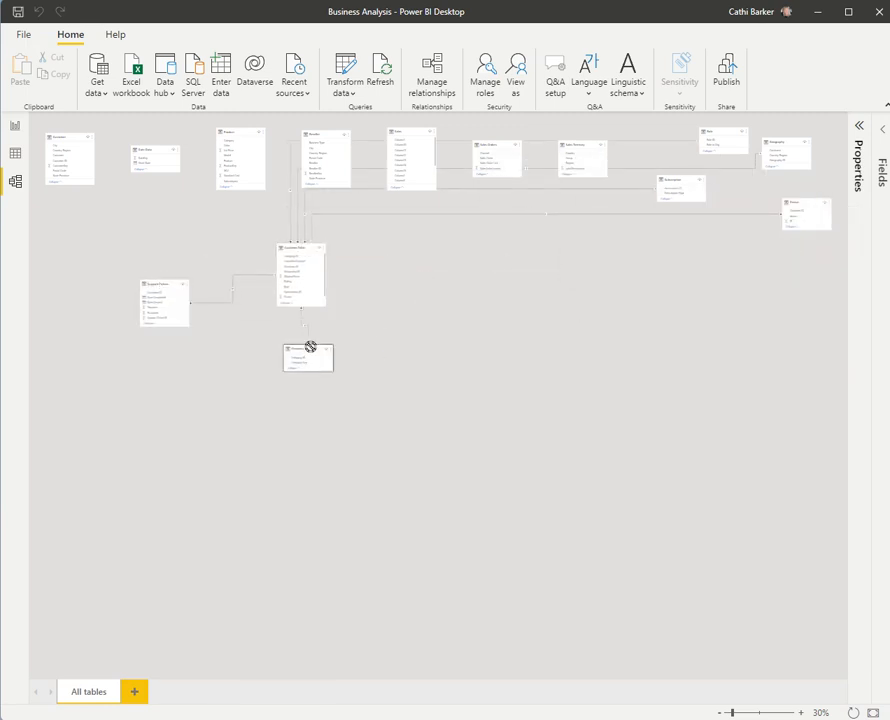
pyautogui.moveTo(806, 204); pyautogui.dragTo(219, 407)
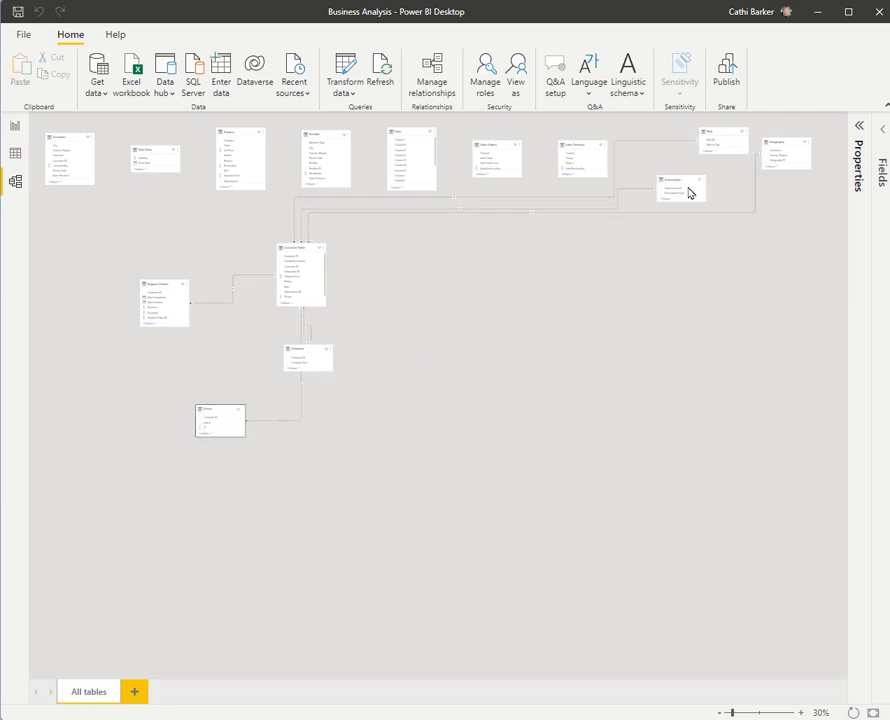
pyautogui.moveTo(690, 179); pyautogui.dragTo(400, 265)
pyautogui.moveTo(783, 139); pyautogui.dragTo(358, 338)
pyautogui.moveTo(782, 152); pyautogui.dragTo(358, 338)
pyautogui.moveTo(724, 132); pyautogui.dragTo(483, 294)
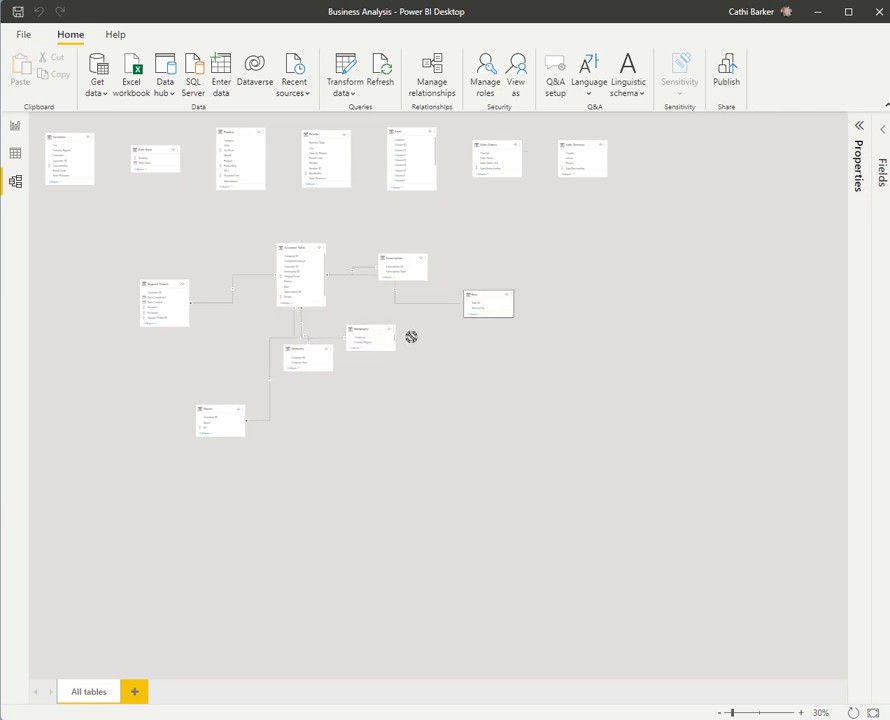
pyautogui.moveTo(411, 337); pyautogui.dragTo(344, 383)
# Move Sales Territory and Sales Orders into a row beneath Customer and Date Data, and place Sales below Sales Orders
pyautogui.moveTo(568, 142); pyautogui.dragTo(194, 226)
pyautogui.moveTo(499, 143); pyautogui.dragTo(102, 213)
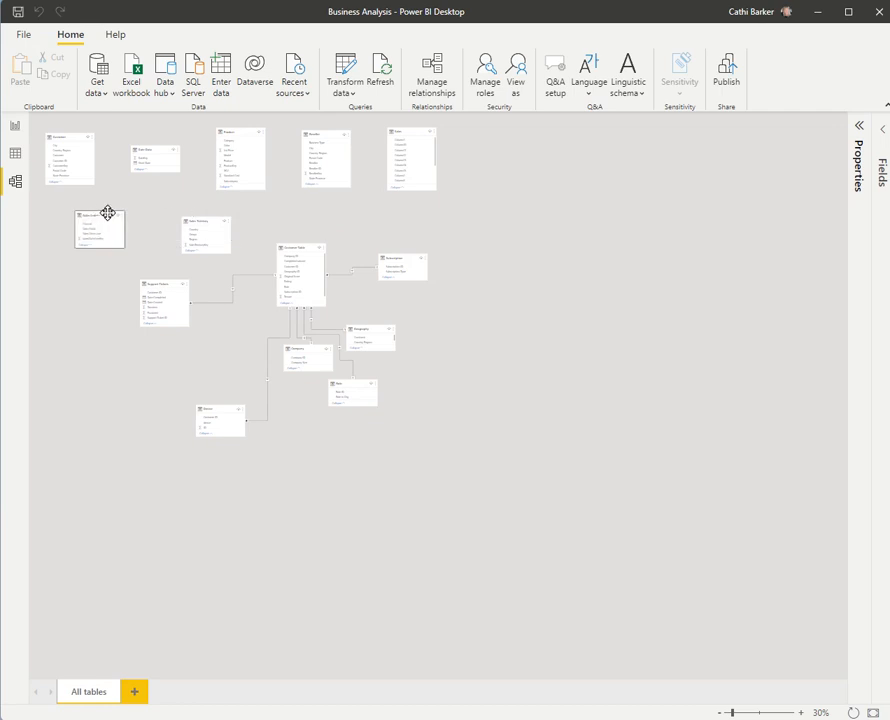
pyautogui.click(872, 714)
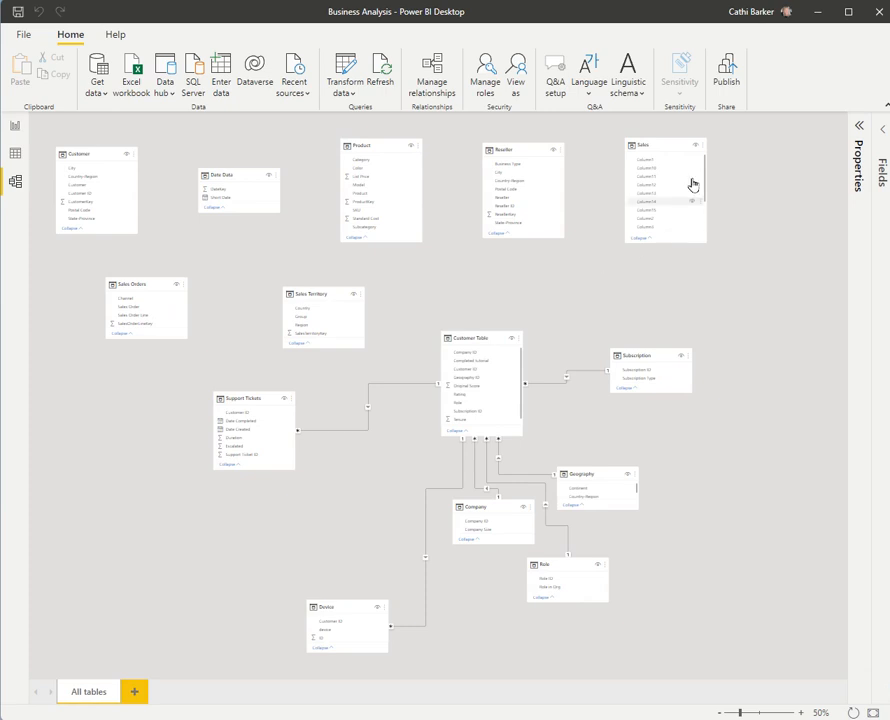
pyautogui.moveTo(678, 146); pyautogui.dragTo(109, 368)
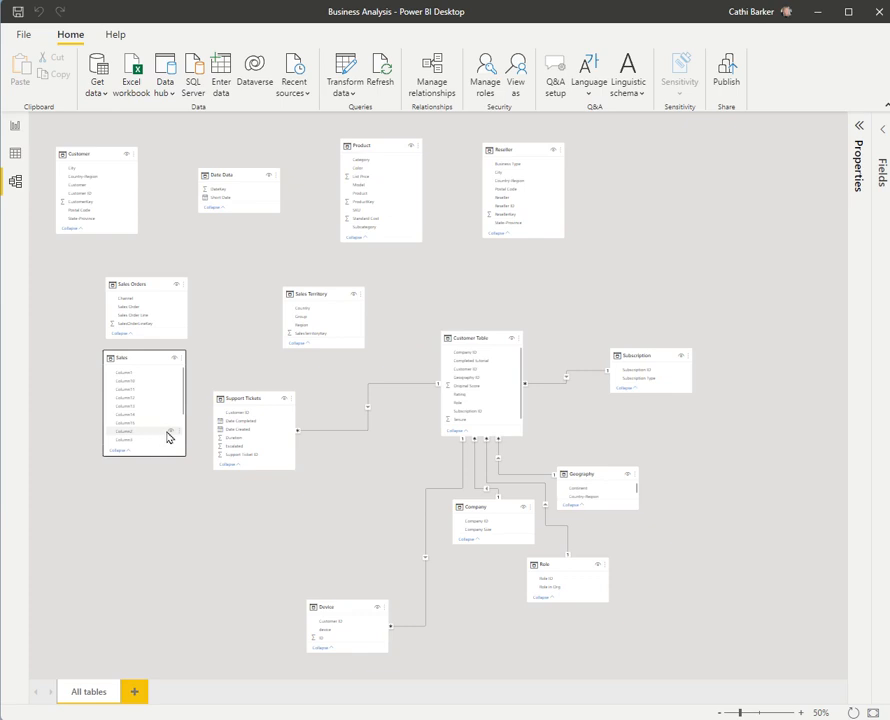
# Delete the Sales table with the generic Column1 to Column15 field names from the model
pyautogui.click(802, 713)
pyautogui.click(802, 713)
pyautogui.click(802, 713)
pyautogui.click(802, 713)
pyautogui.click(802, 713)
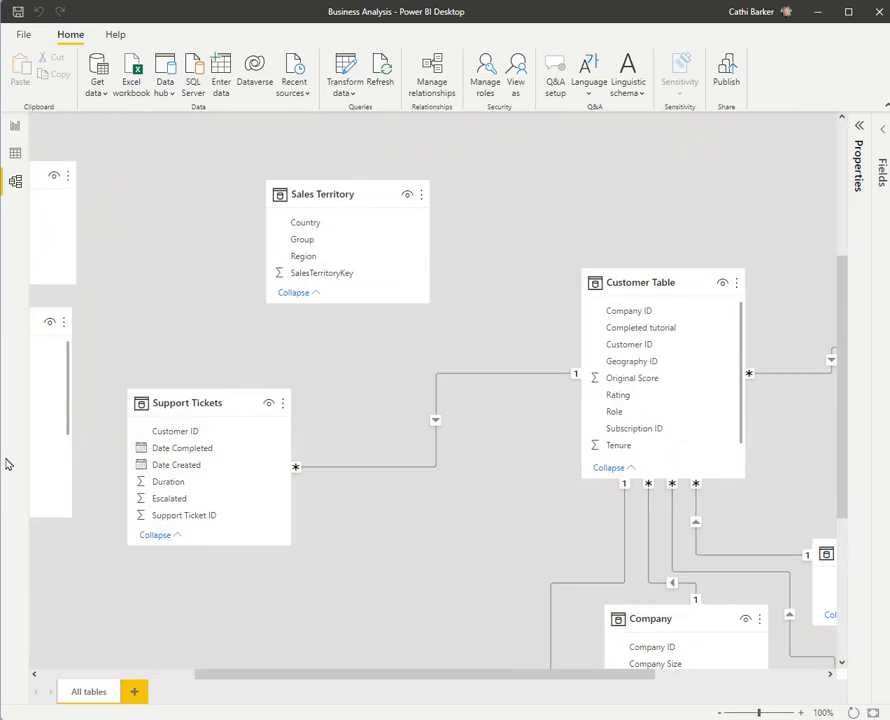
pyautogui.moveTo(370, 676); pyautogui.dragTo(248, 676)
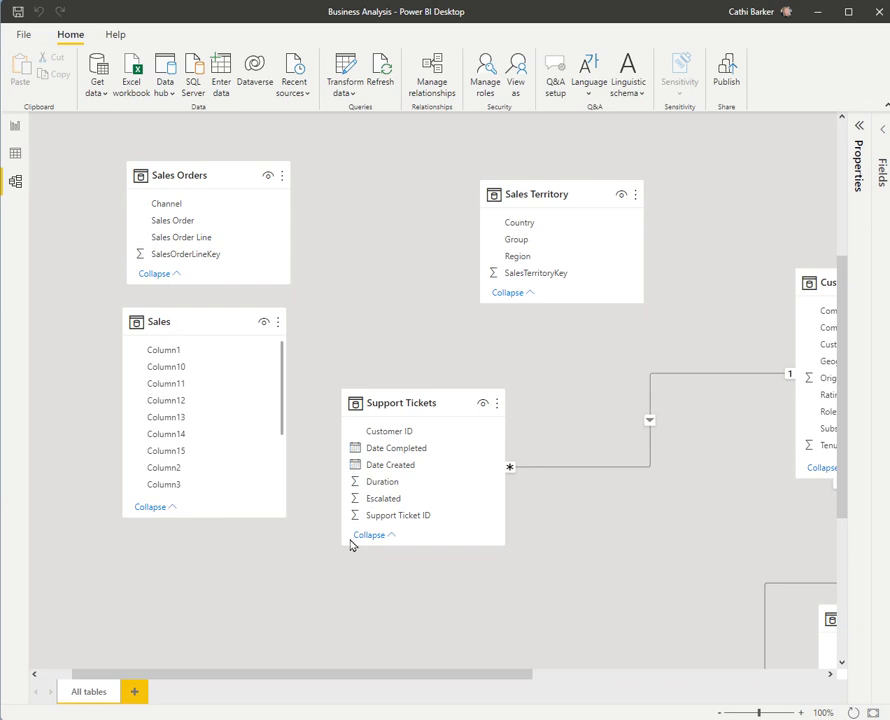
pyautogui.click(193, 322)
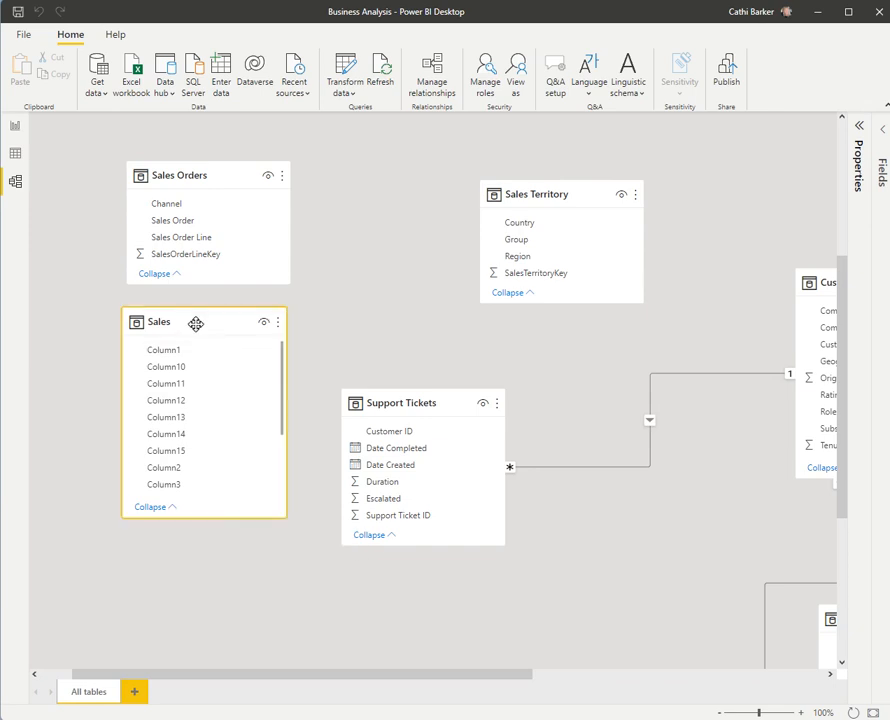
pyautogui.press('Delete')
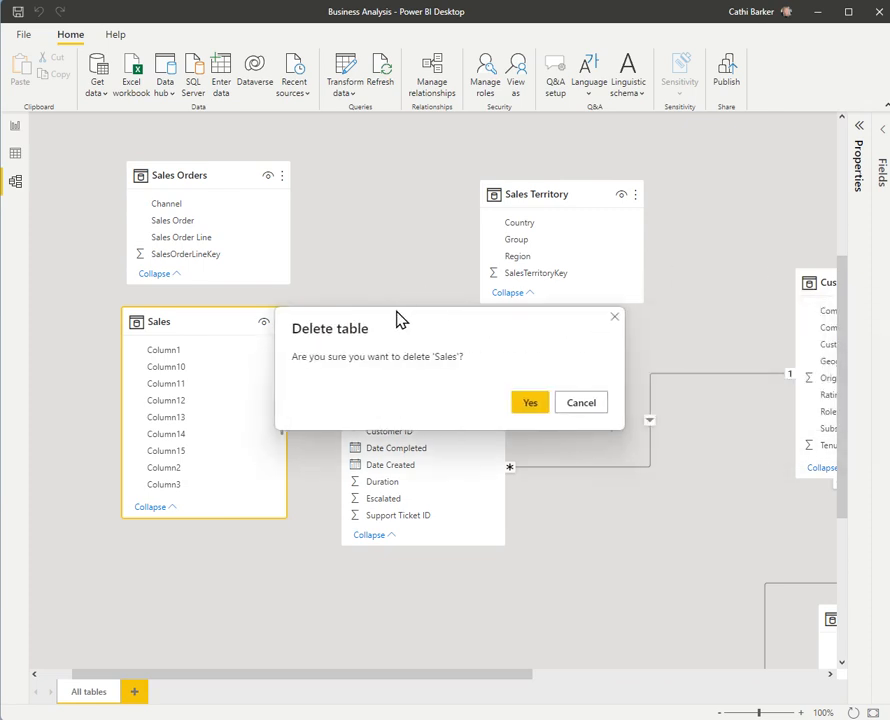
pyautogui.click(524, 405)
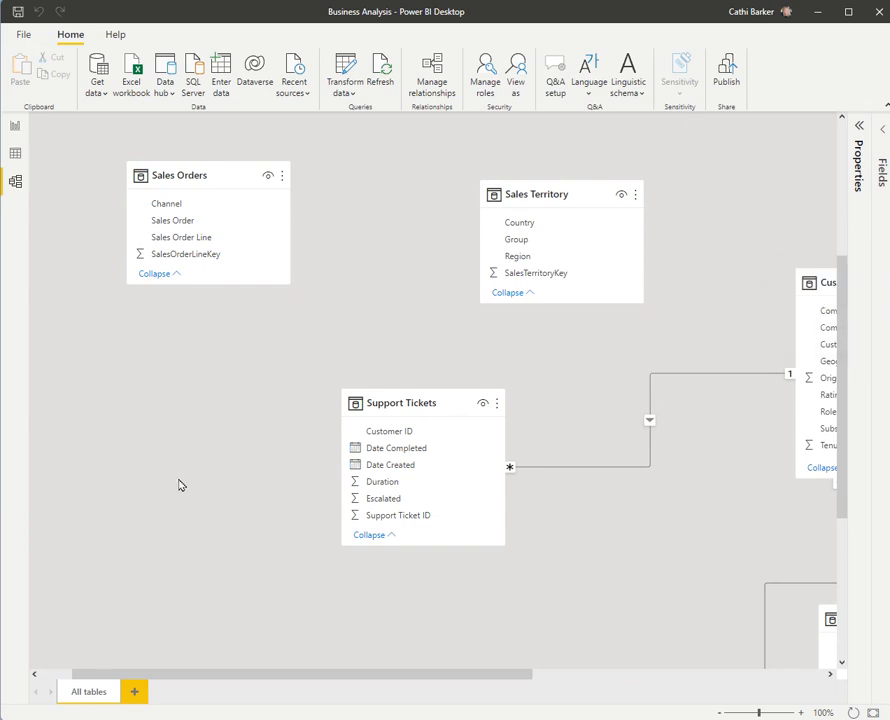
# Connect from the report view to the Excel workbook Sales Analysis.xlsx in the Exercises folder
pyautogui.click(14, 126)
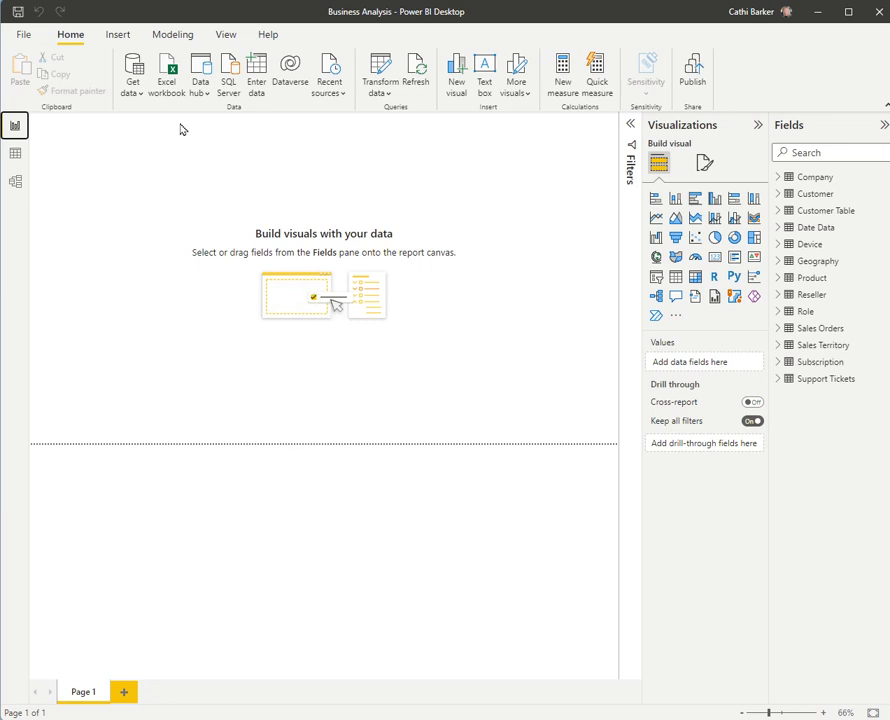
pyautogui.click(170, 76)
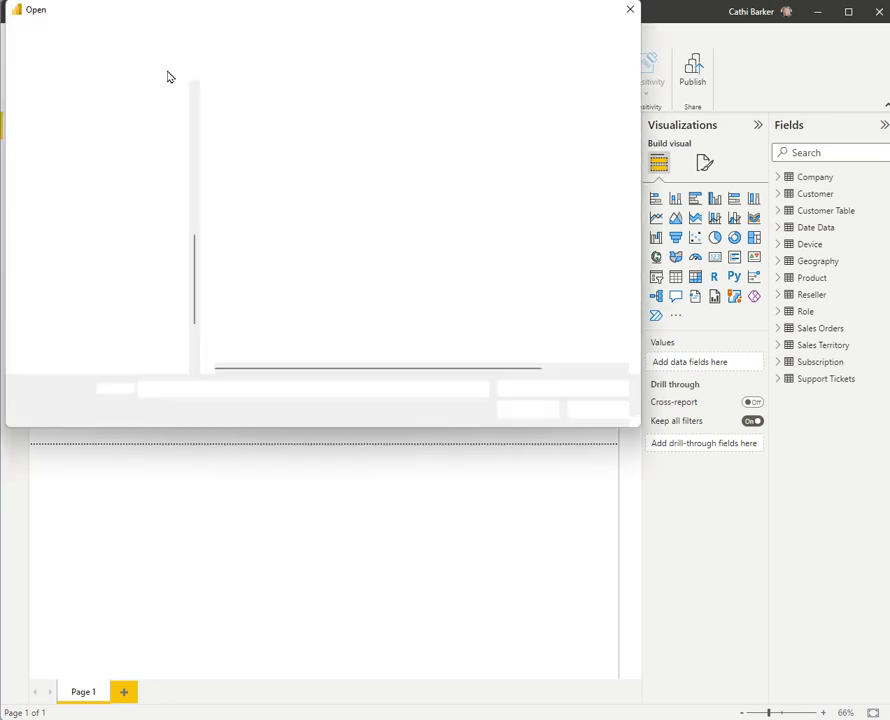
pyautogui.click(242, 245)
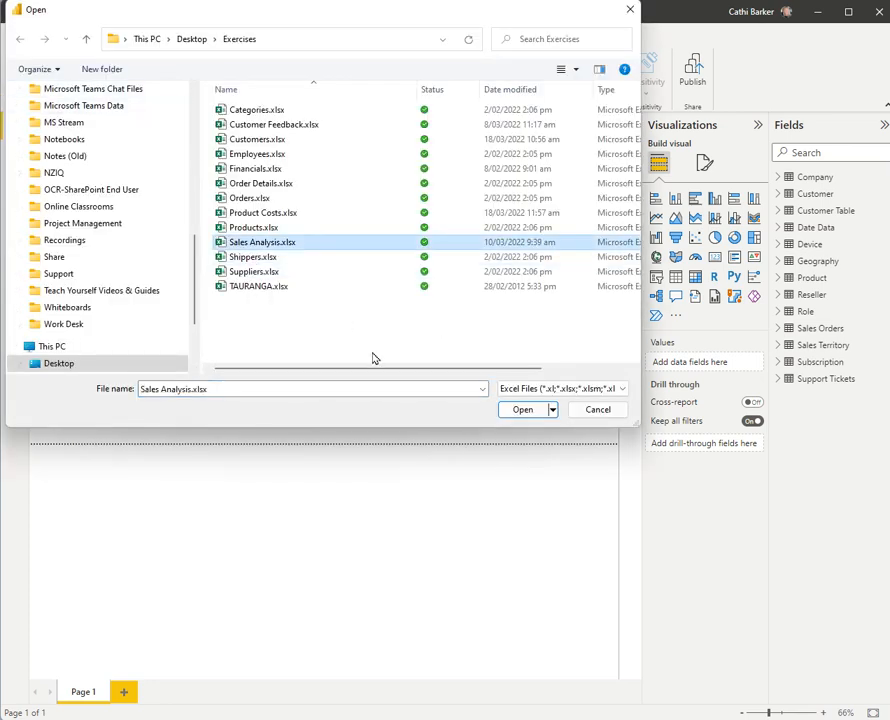
pyautogui.click(523, 409)
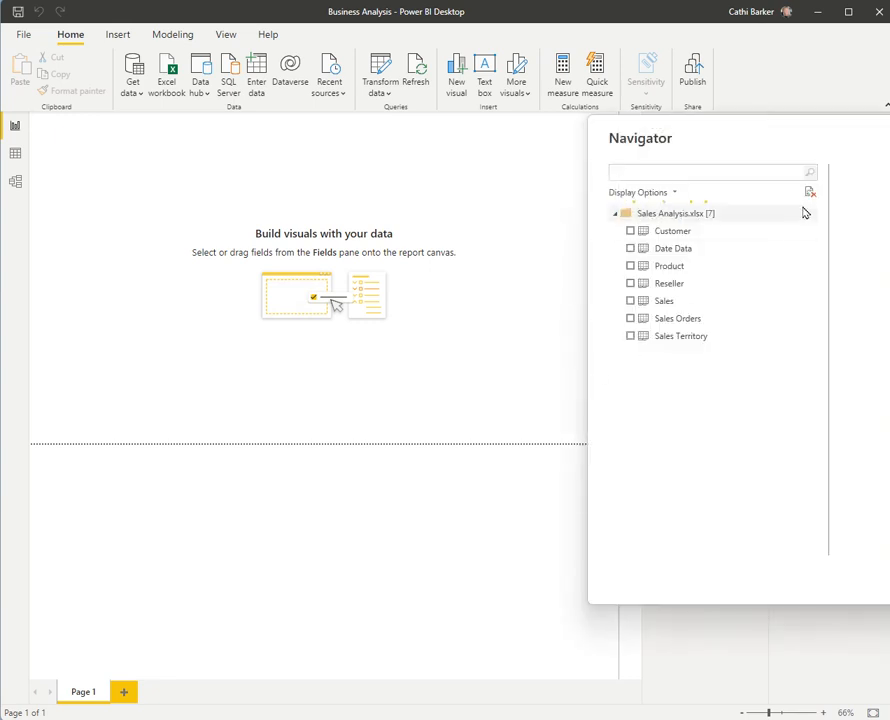
# Load only the Sales sheet from the Sales Analysis workbook
pyautogui.moveTo(816, 132); pyautogui.dragTo(280, 145)
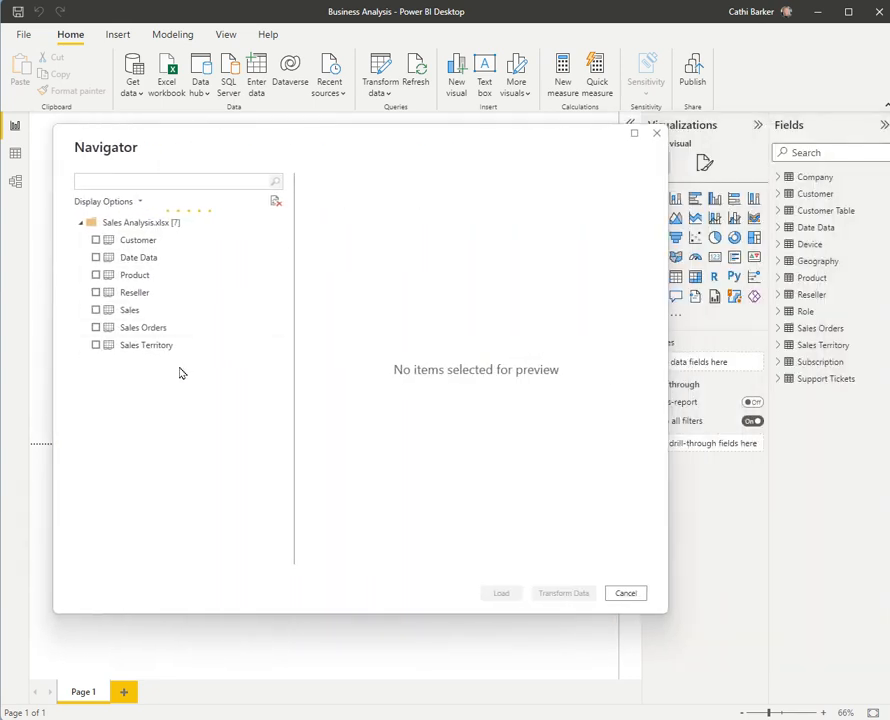
pyautogui.click(96, 310)
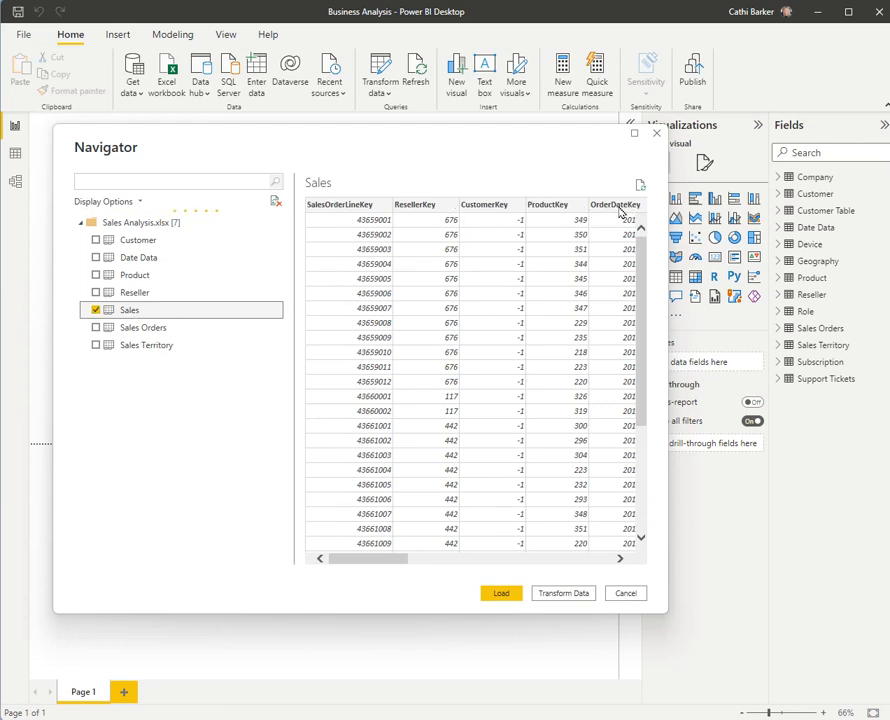
pyautogui.click(505, 597)
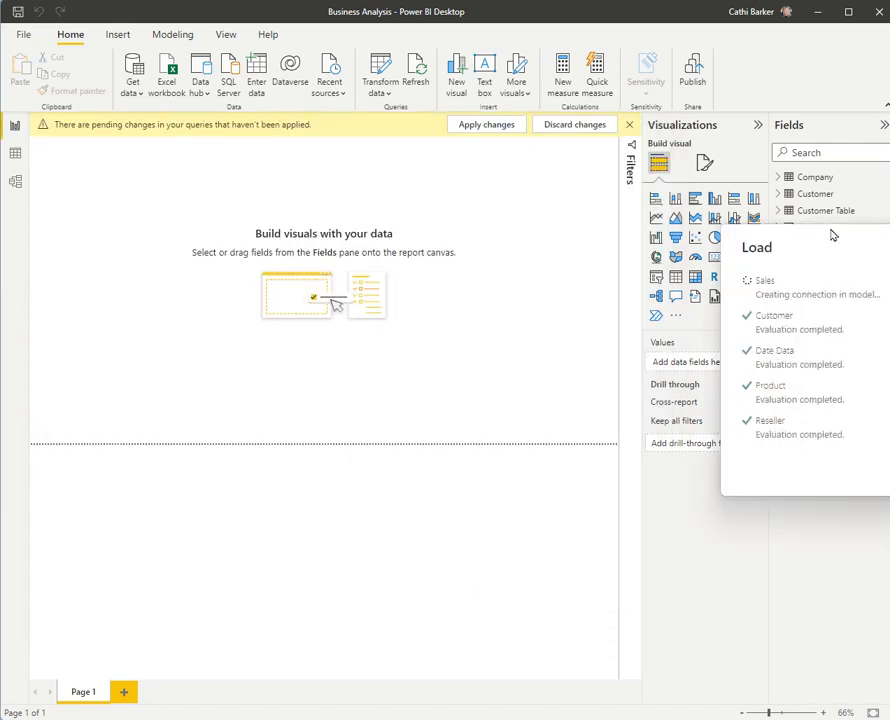
pyautogui.moveTo(830, 238); pyautogui.dragTo(332, 240)
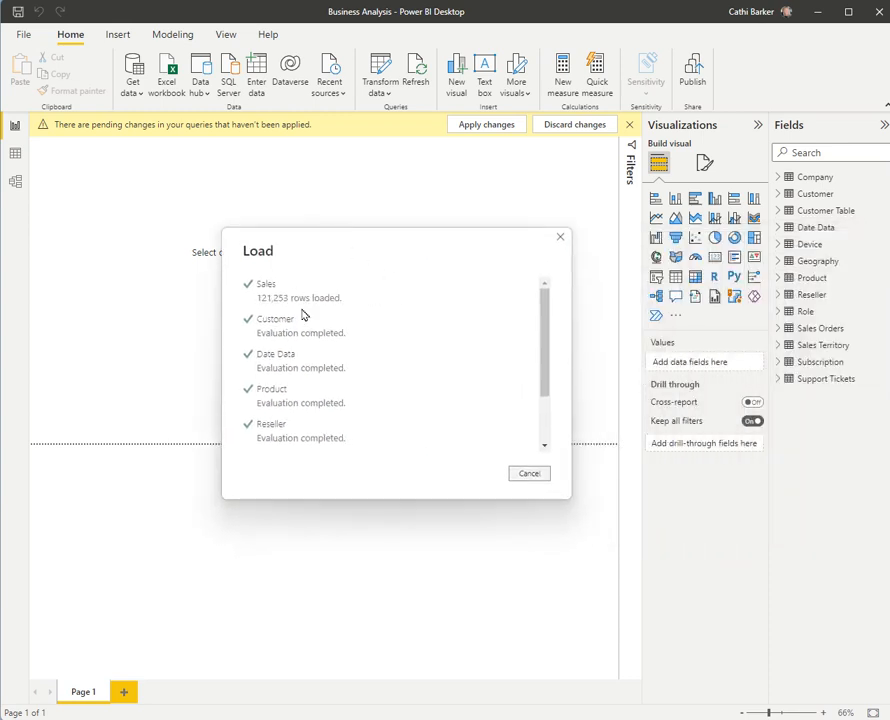
# Return to the model diagram and move the reloaded Sales table below Sales Orders
pyautogui.click(15, 182)
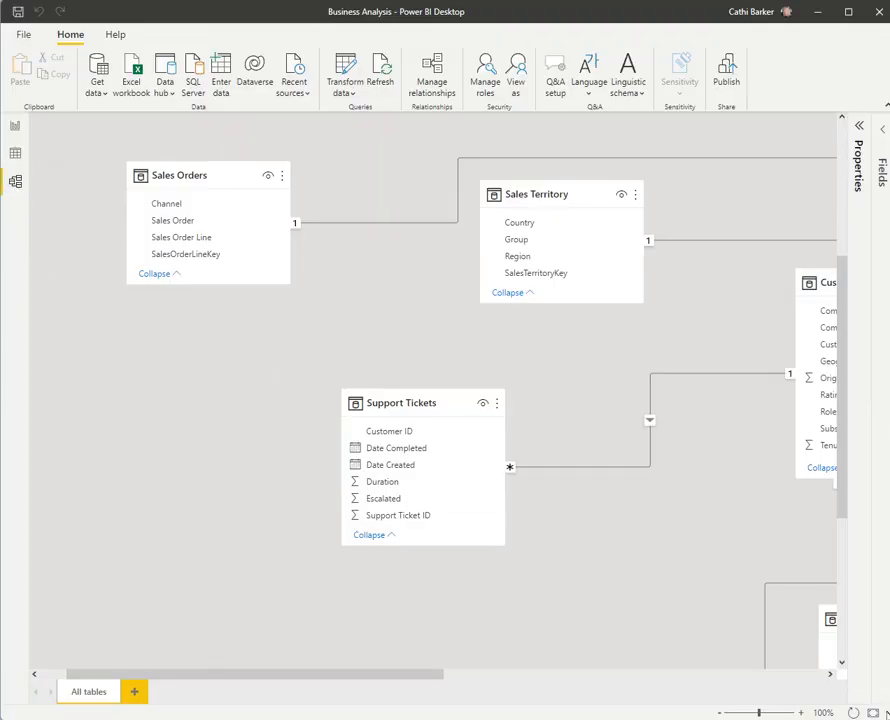
pyautogui.click(853, 712)
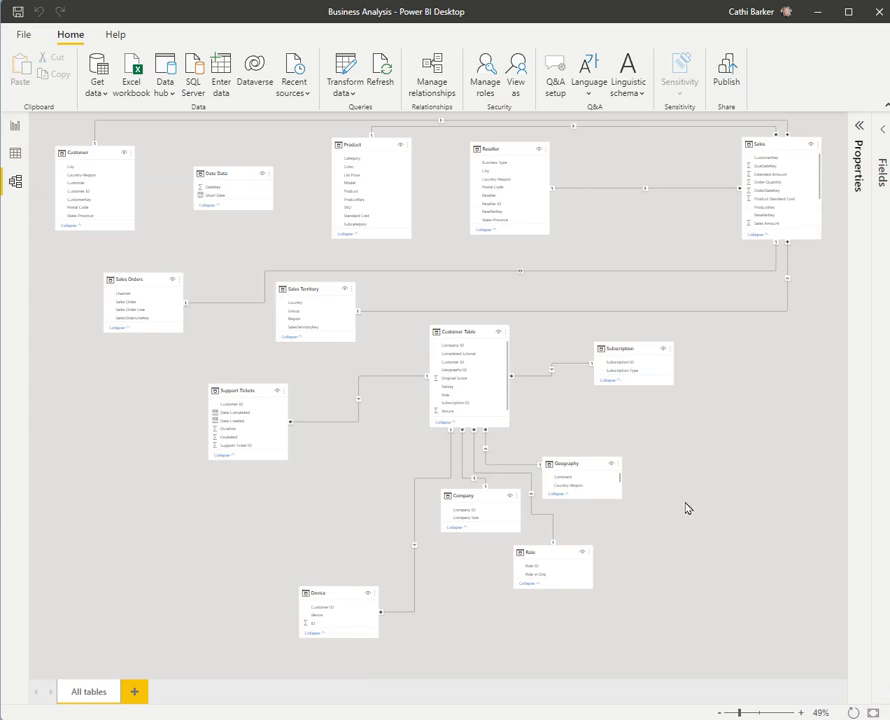
pyautogui.moveTo(753, 147); pyautogui.dragTo(120, 368)
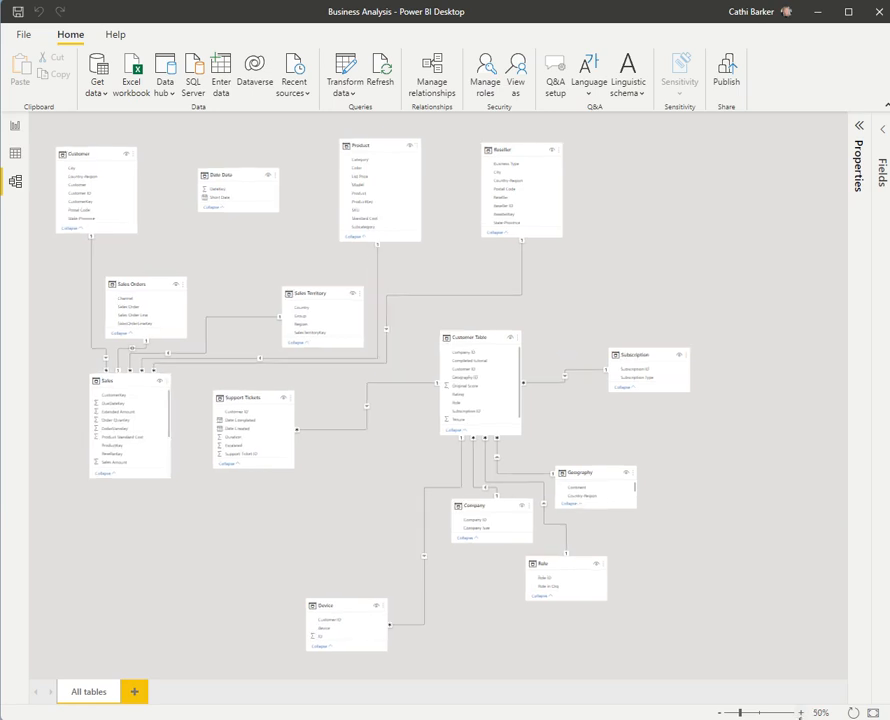
# Lengthen the Sales table's box so that it shows all fields down to Unit Price Discount Pct
pyautogui.scroll(5, 273, 373)
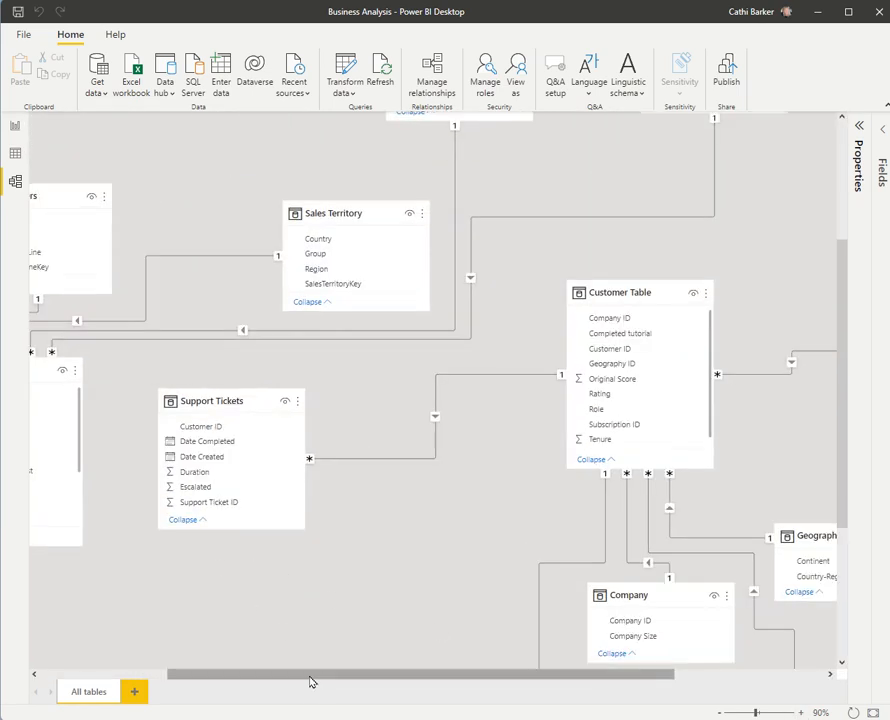
pyautogui.moveTo(310, 675); pyautogui.dragTo(176, 675)
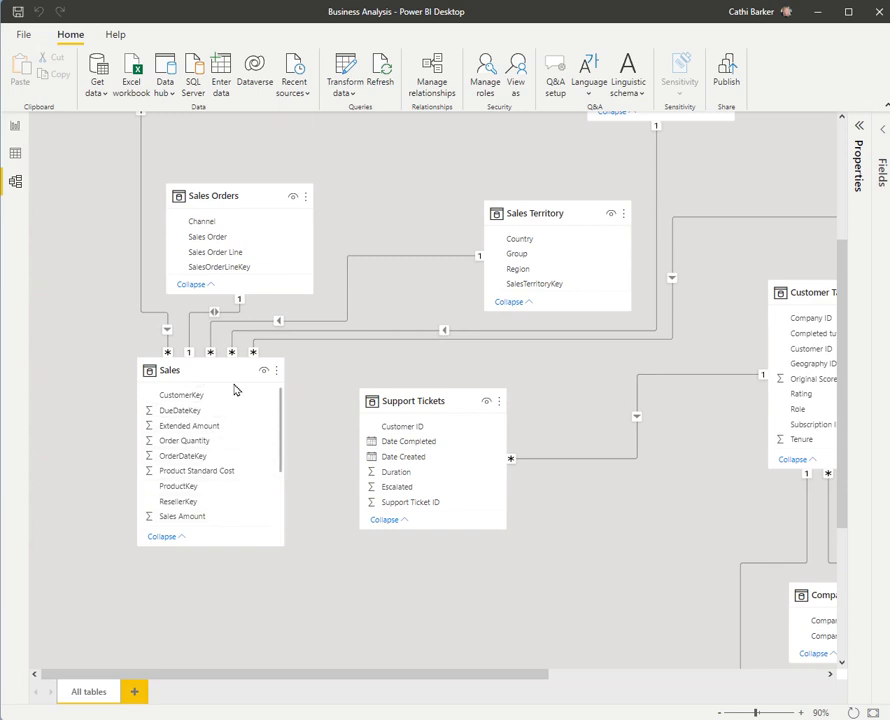
pyautogui.click(205, 547)
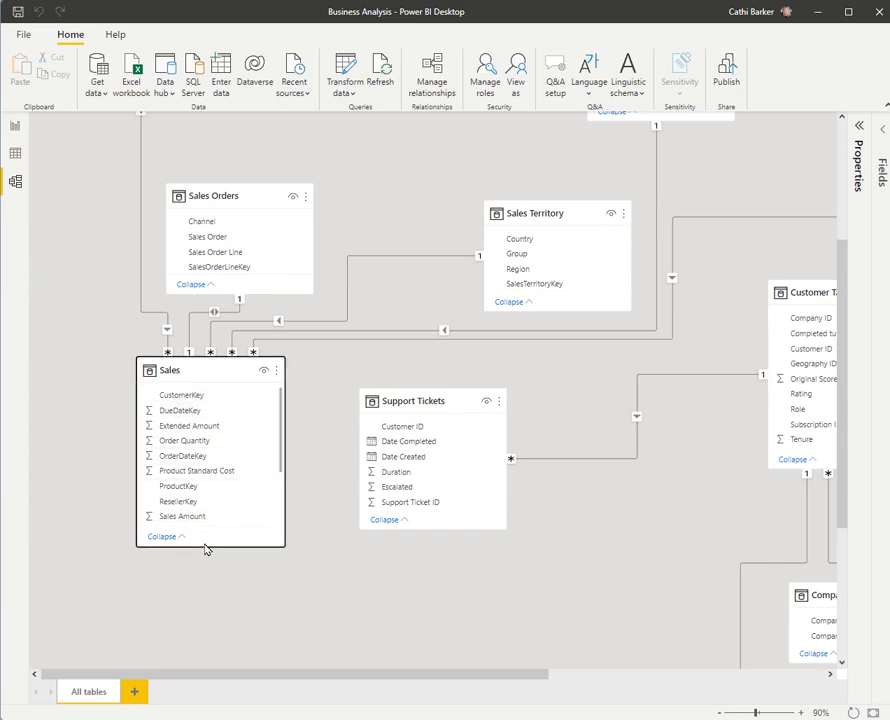
pyautogui.moveTo(204, 547); pyautogui.dragTo(202, 654)
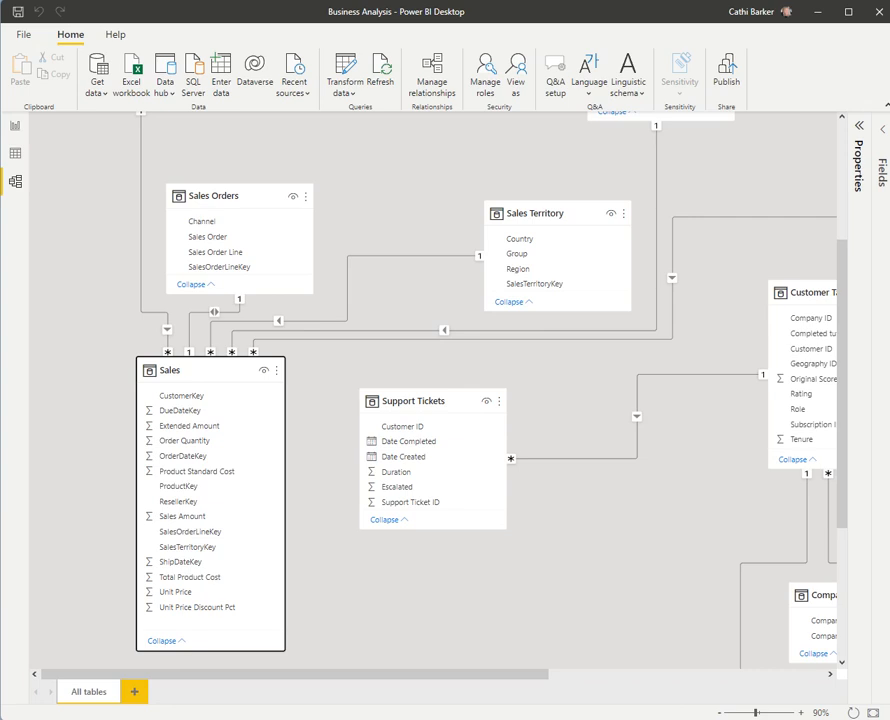
# Move Customer to the Date Data table, and place Sales Orders and Sales Territory side by side in narrowed boxes above Sales
pyautogui.scroll(5, 308, 296)
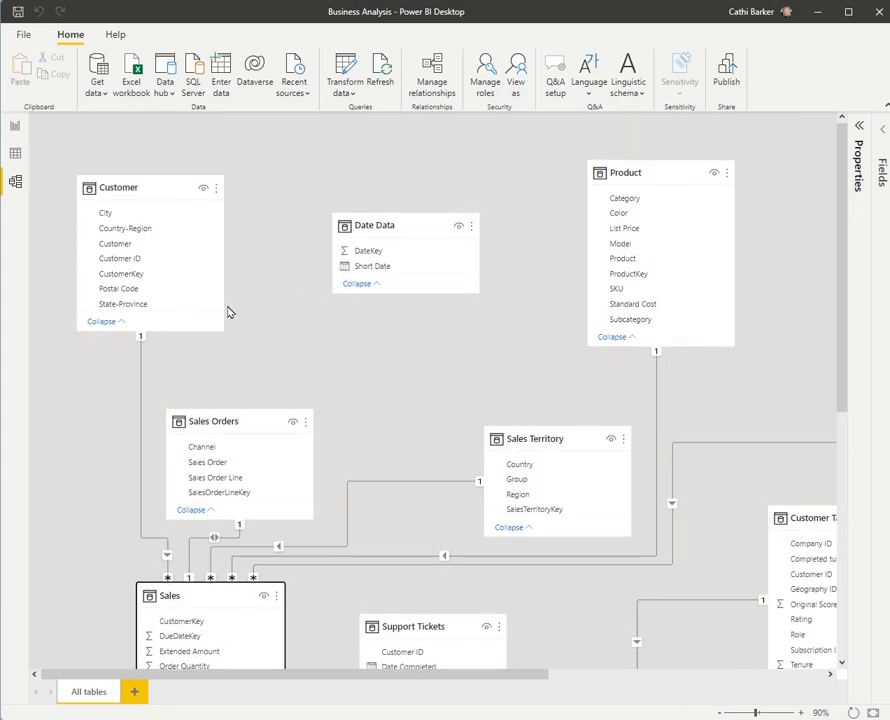
pyautogui.moveTo(171, 188); pyautogui.dragTo(443, 264)
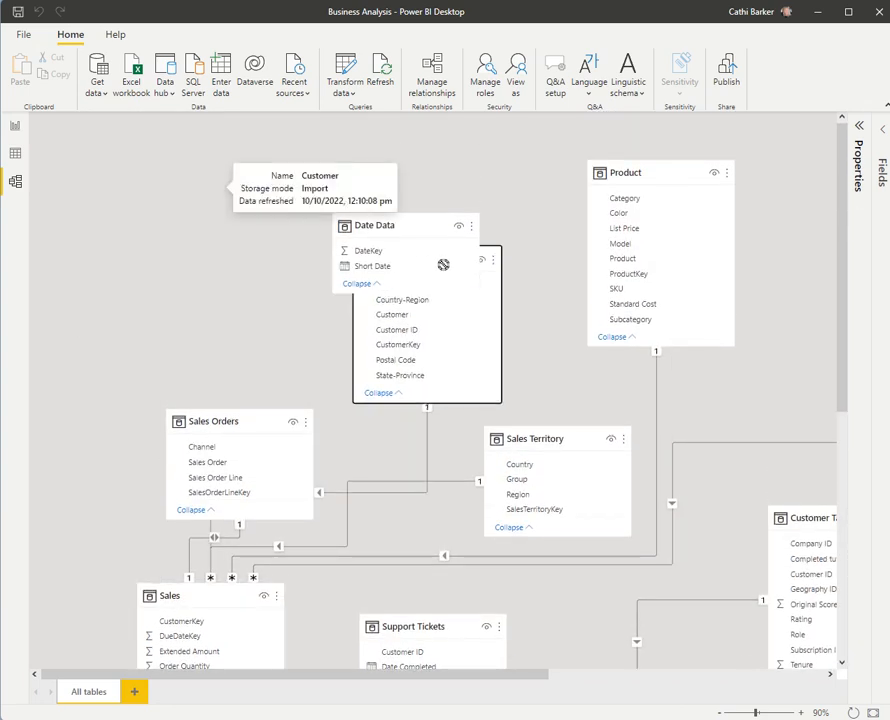
pyautogui.moveTo(226, 420); pyautogui.dragTo(59, 150)
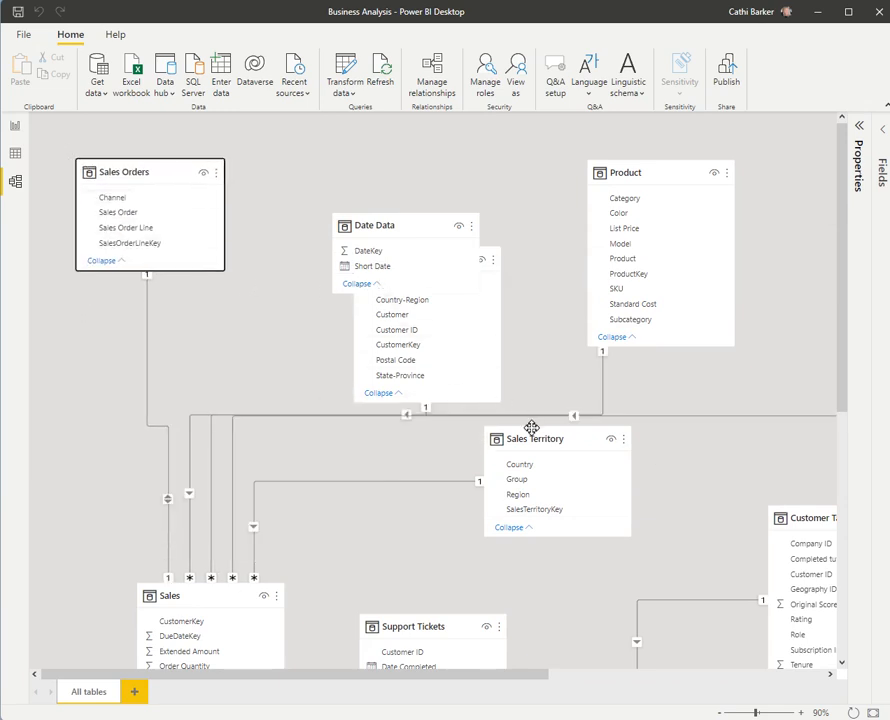
pyautogui.moveTo(224, 247); pyautogui.dragTo(152, 278)
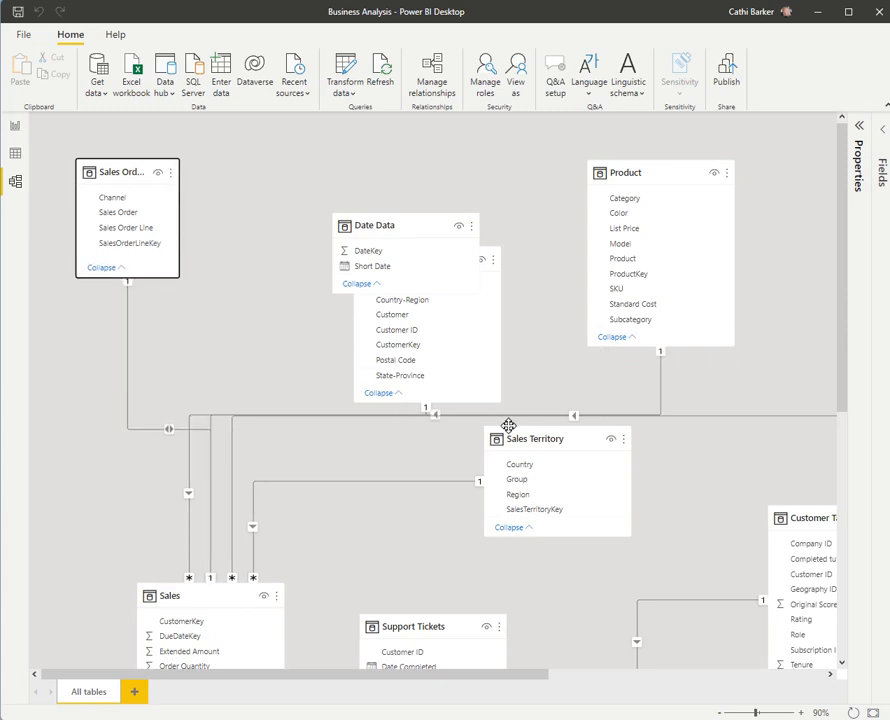
pyautogui.moveTo(516, 434); pyautogui.dragTo(224, 176)
pyautogui.moveTo(328, 270); pyautogui.dragTo(298, 260)
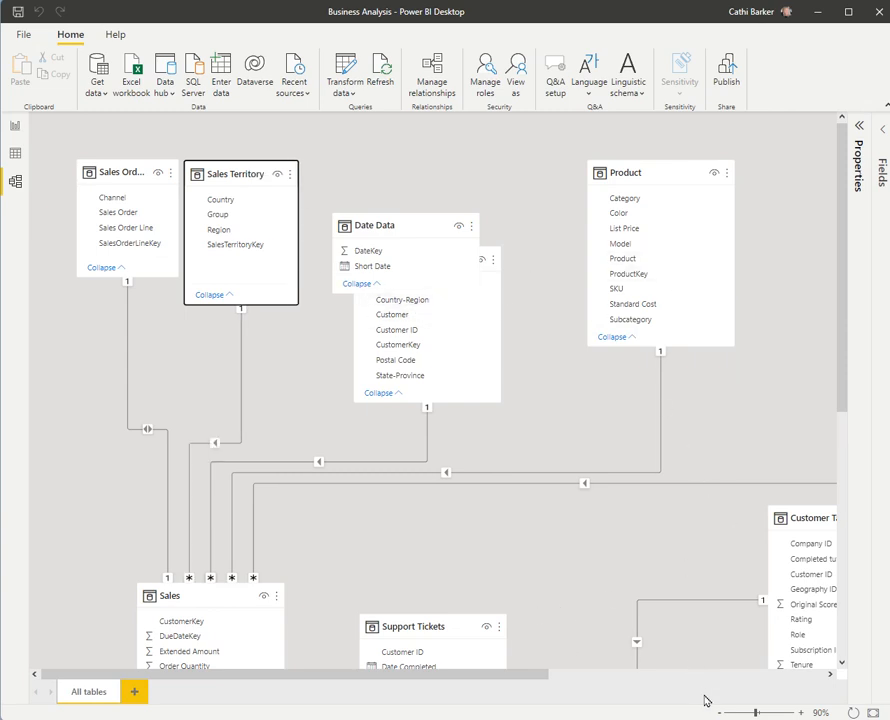
# Look over the remaining tables of the model diagram and fit the whole diagram in view
pyautogui.moveTo(538, 681); pyautogui.dragTo(838, 680)
pyautogui.scroll(-5, 656, 532)
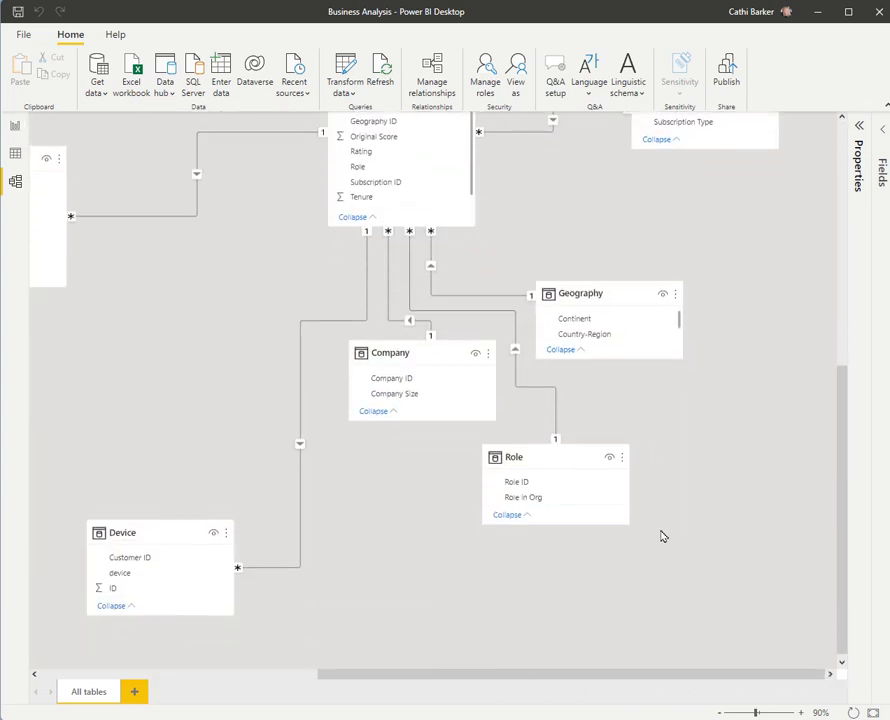
pyautogui.moveTo(457, 678); pyautogui.dragTo(178, 678)
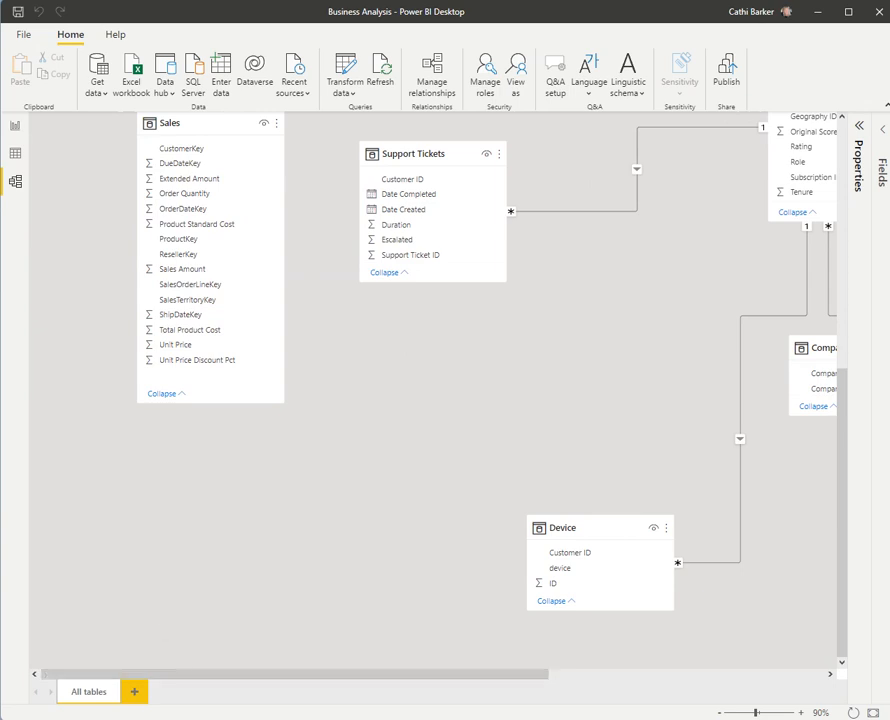
pyautogui.click(873, 713)
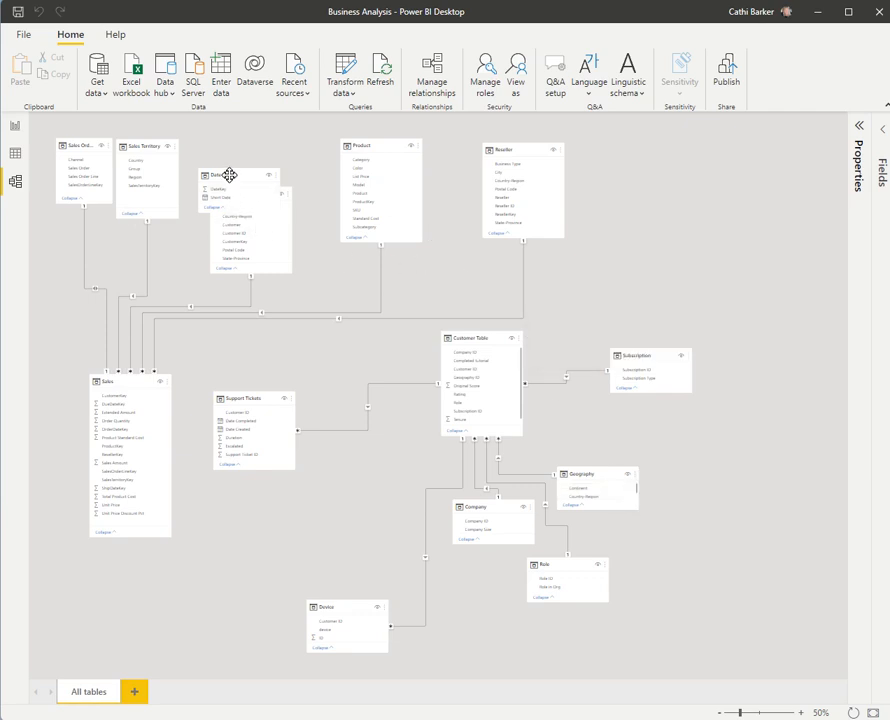
# Move Date Data below Product, and place Customer in a narrowed box beside Sales Territory in the row above Sales
pyautogui.moveTo(230, 175); pyautogui.dragTo(352, 272)
pyautogui.moveTo(246, 179); pyautogui.dragTo(218, 141)
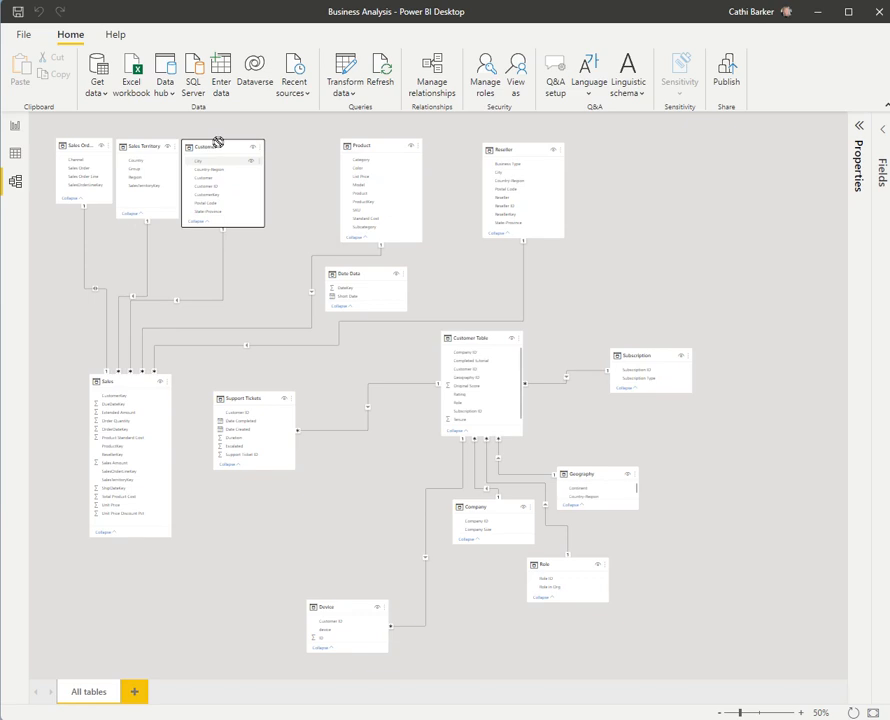
pyautogui.moveTo(267, 185); pyautogui.dragTo(244, 184)
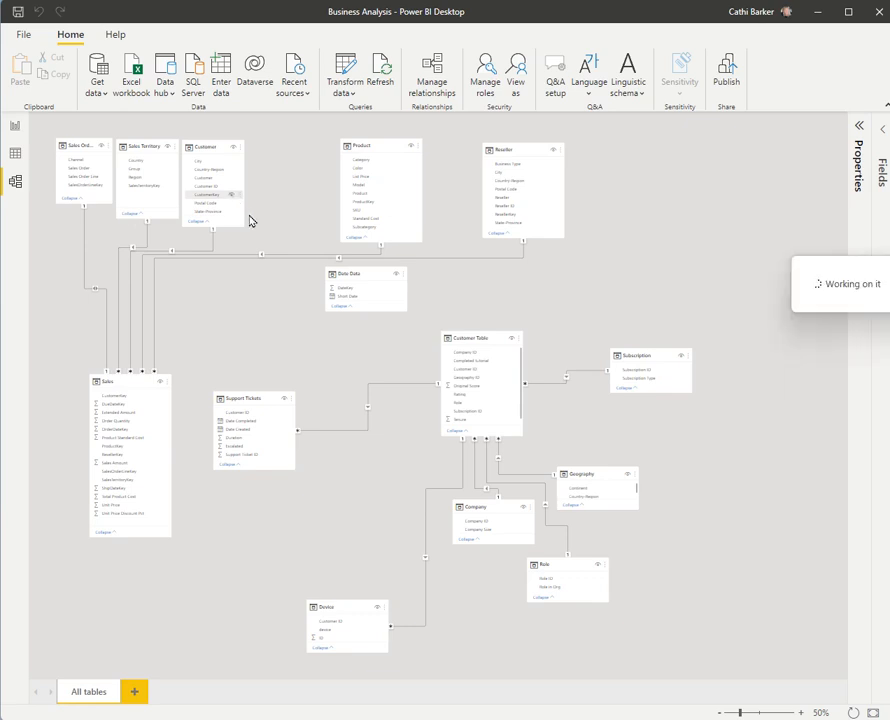
pyautogui.click(232, 197)
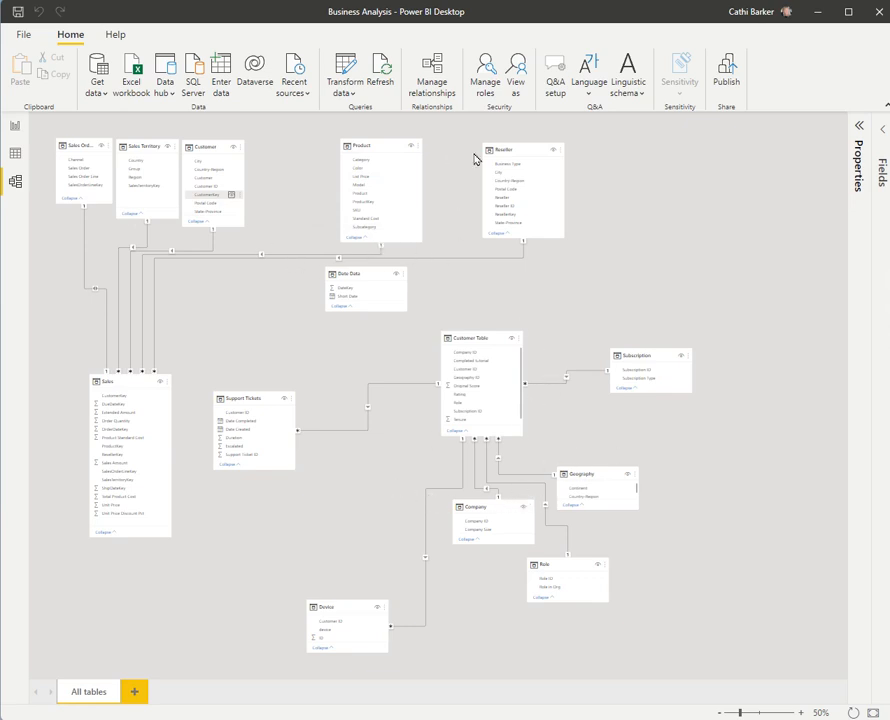
# Line up Reseller and Product in narrowed boxes beside Customer, and centre the Sales table beneath that row
pyautogui.moveTo(521, 152); pyautogui.dragTo(290, 147)
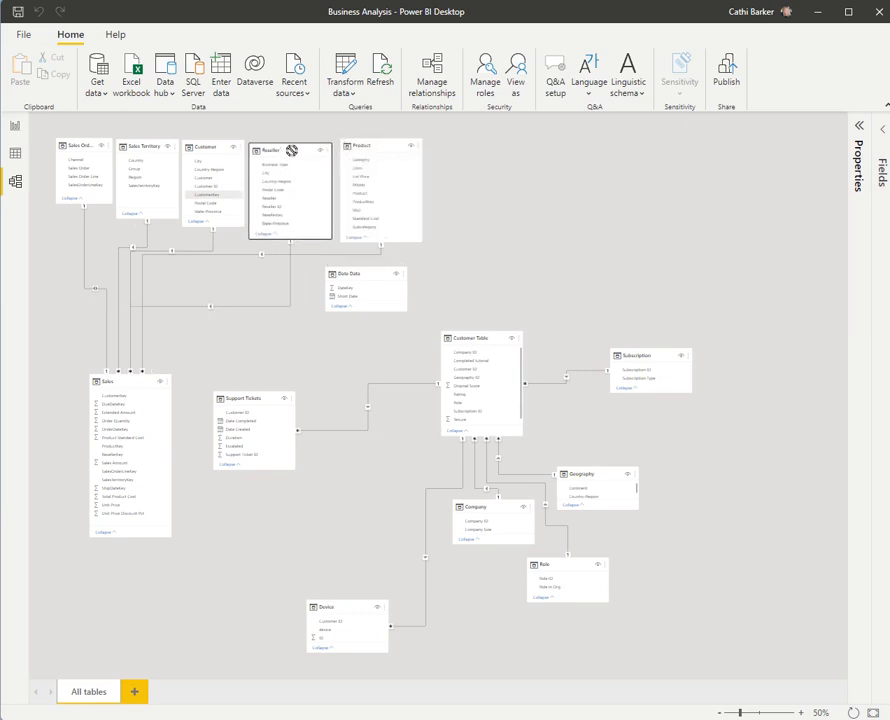
pyautogui.moveTo(331, 180); pyautogui.dragTo(306, 184)
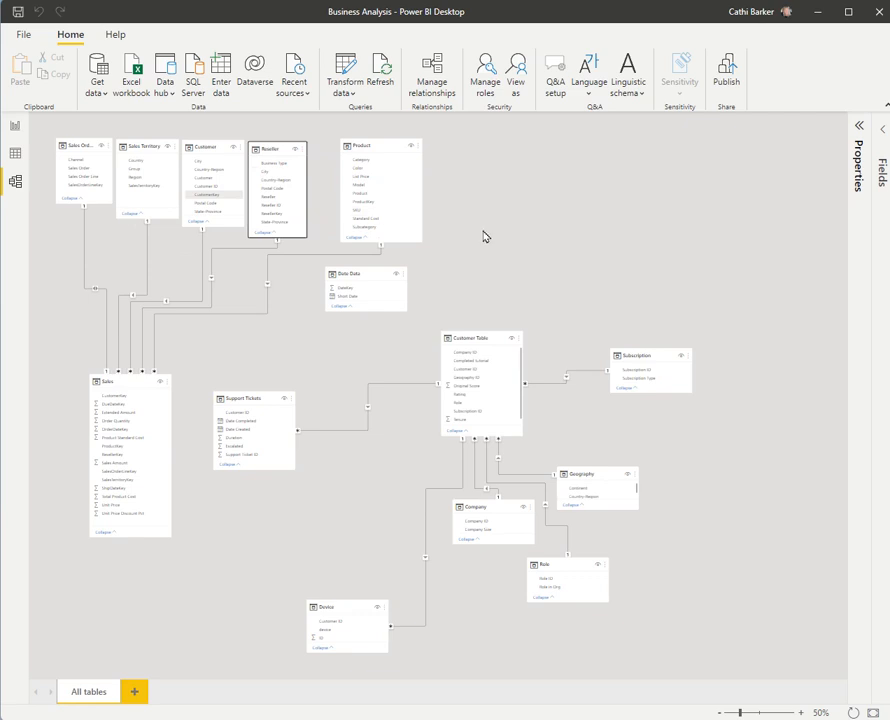
pyautogui.moveTo(386, 147); pyautogui.dragTo(359, 147)
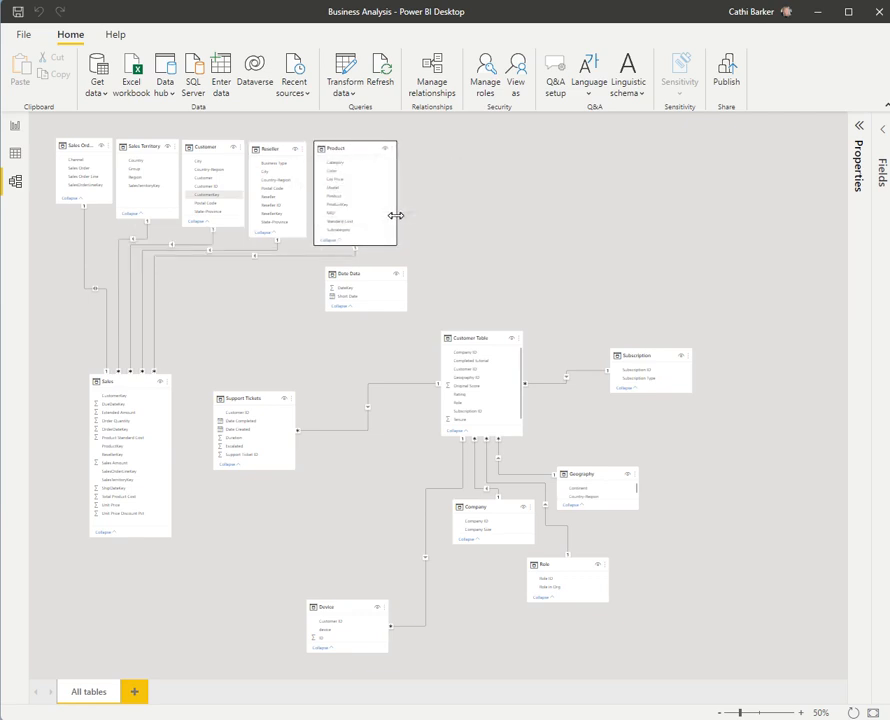
pyautogui.moveTo(397, 189); pyautogui.dragTo(370, 189)
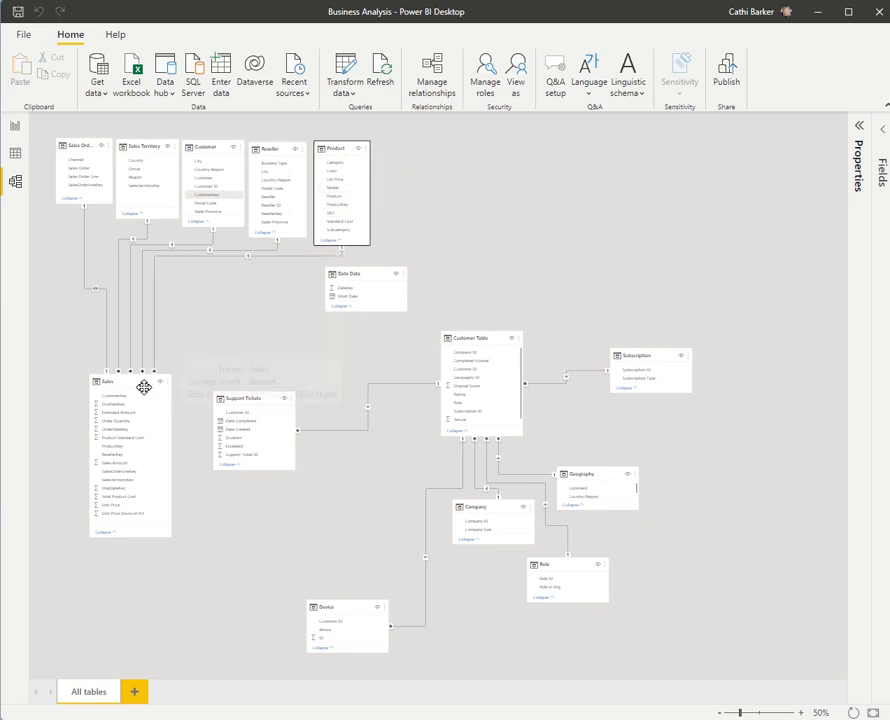
pyautogui.moveTo(137, 378); pyautogui.dragTo(216, 304)
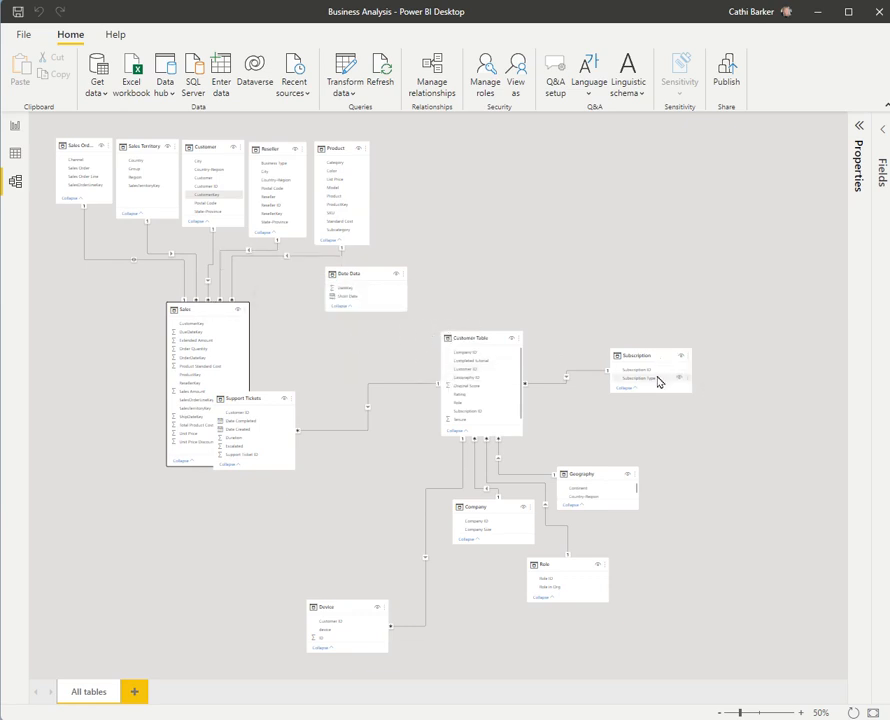
# Move Customer Table aside, and line up Role and Subscription in narrowed boxes to the right of Product
pyautogui.moveTo(495, 338); pyautogui.dragTo(665, 276)
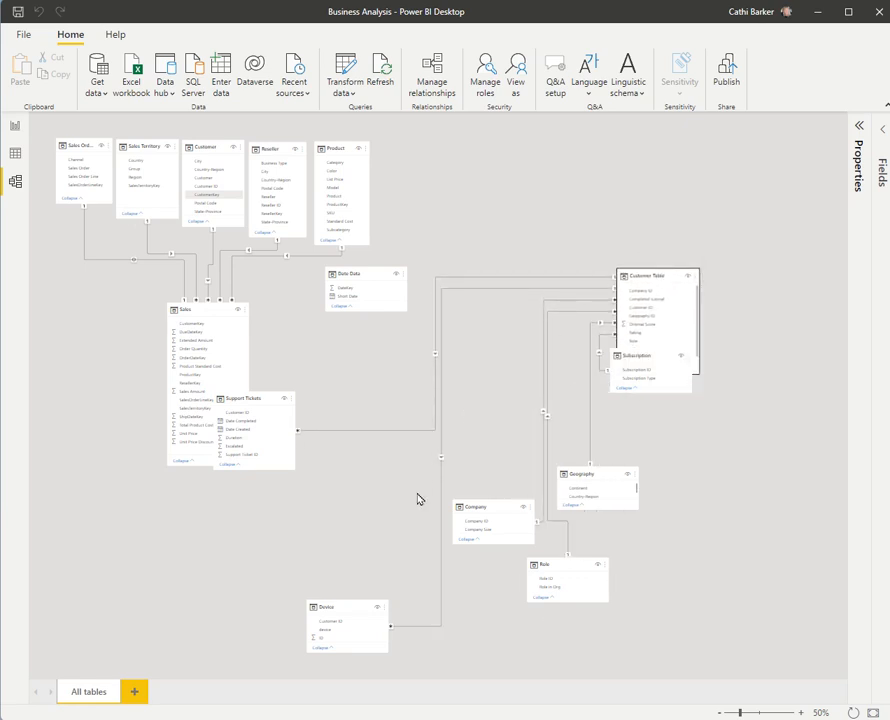
pyautogui.moveTo(538, 564); pyautogui.dragTo(440, 127)
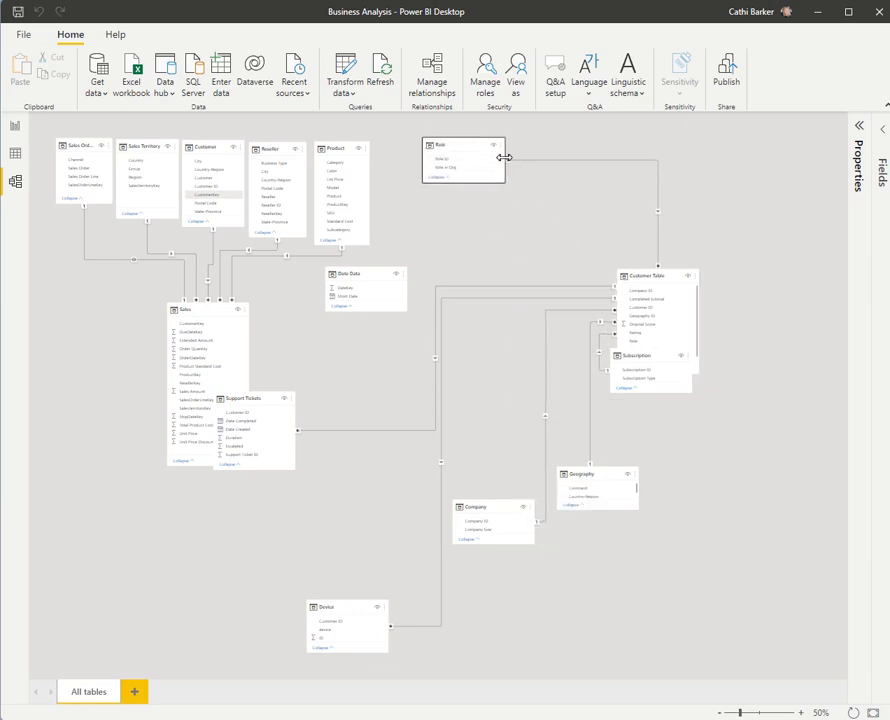
pyautogui.moveTo(505, 157); pyautogui.dragTo(481, 159)
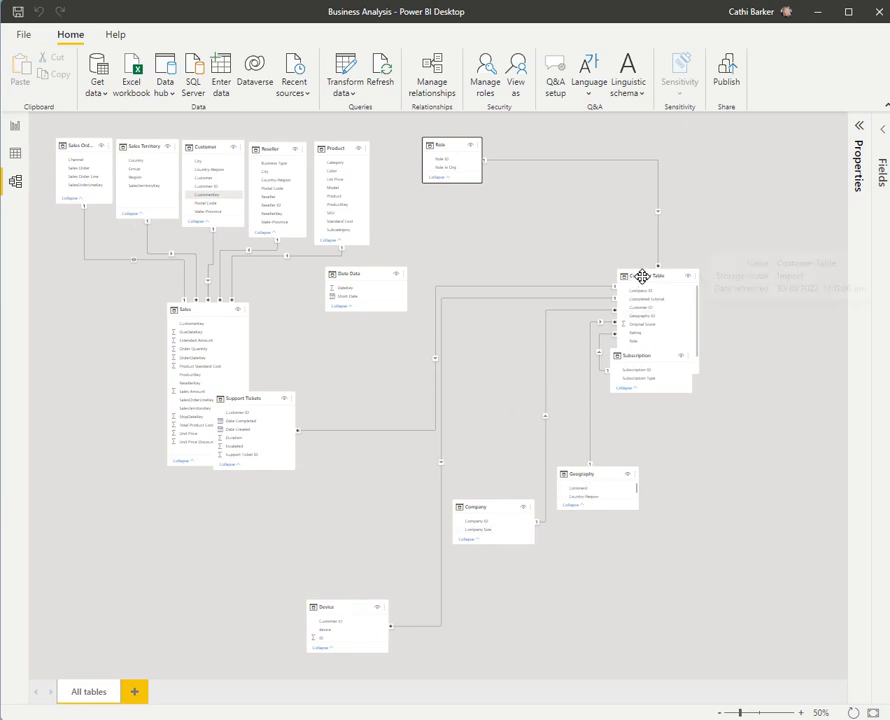
pyautogui.moveTo(632, 276); pyautogui.dragTo(686, 274)
pyautogui.moveTo(637, 356); pyautogui.dragTo(534, 118)
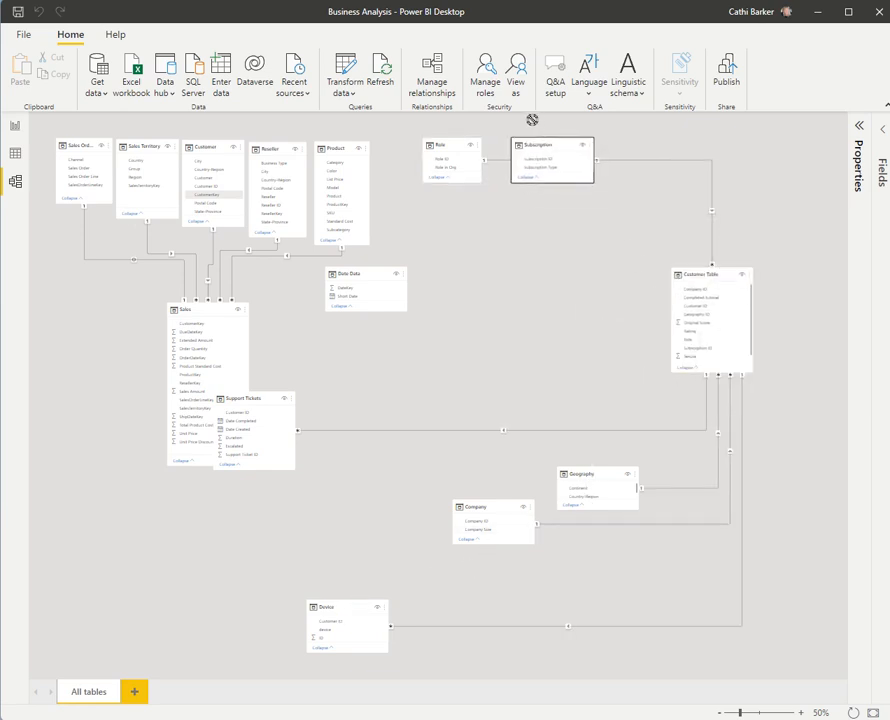
pyautogui.moveTo(569, 166); pyautogui.dragTo(550, 166)
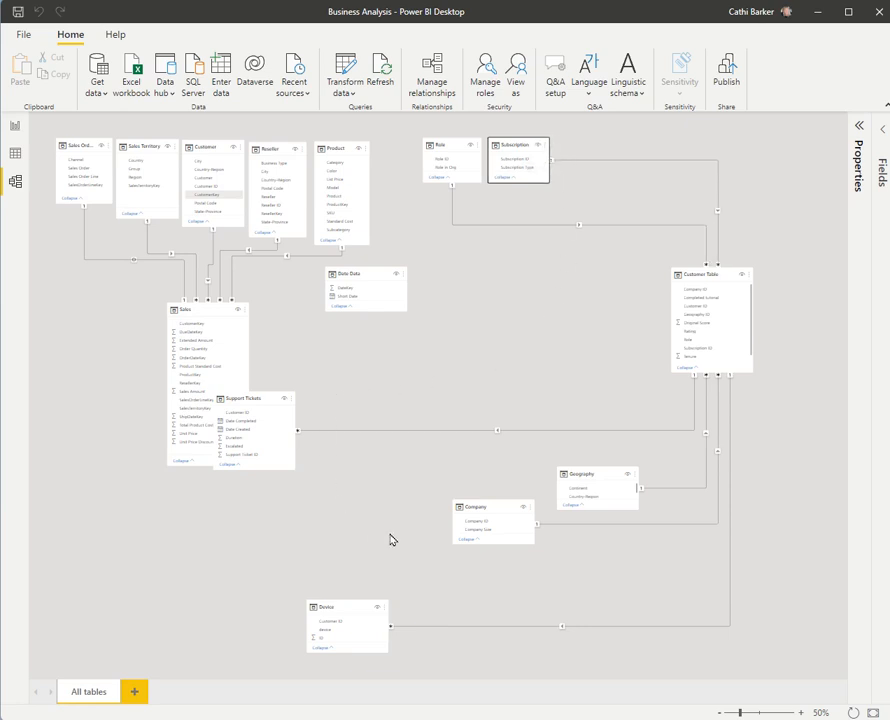
# Place Company and Geography in narrowed boxes beside Subscription, and centre Customer Table beneath these four tables
pyautogui.moveTo(503, 507); pyautogui.dragTo(622, 164)
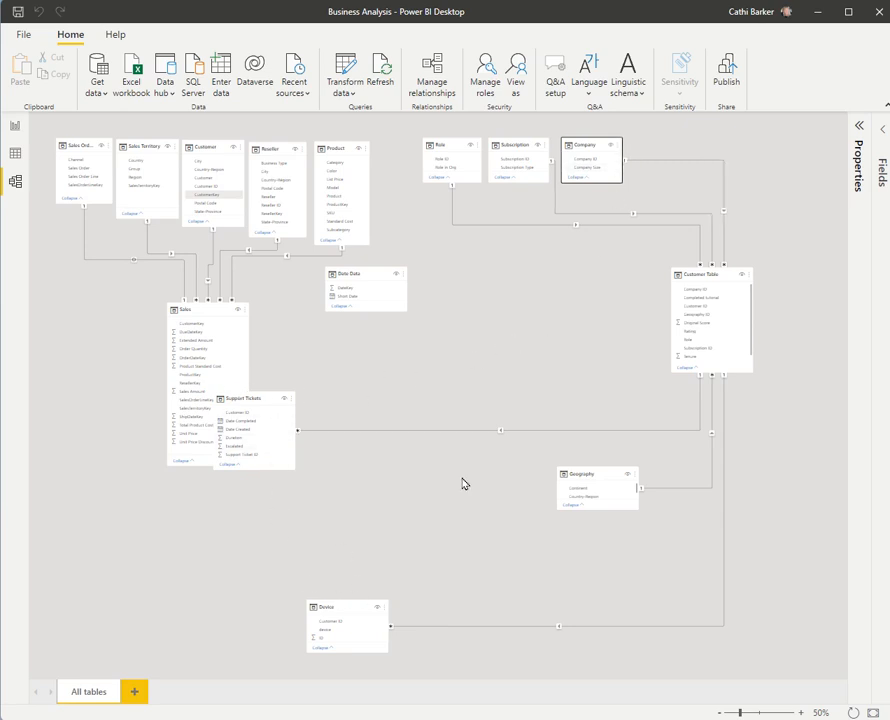
pyautogui.moveTo(606, 473); pyautogui.dragTo(688, 132)
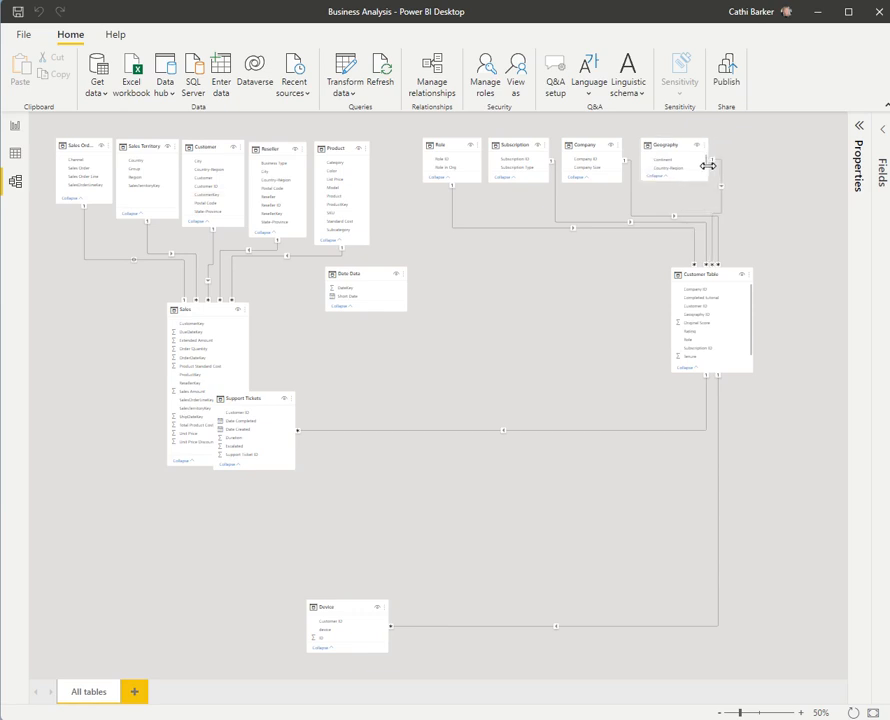
pyautogui.moveTo(709, 274); pyautogui.dragTo(499, 278)
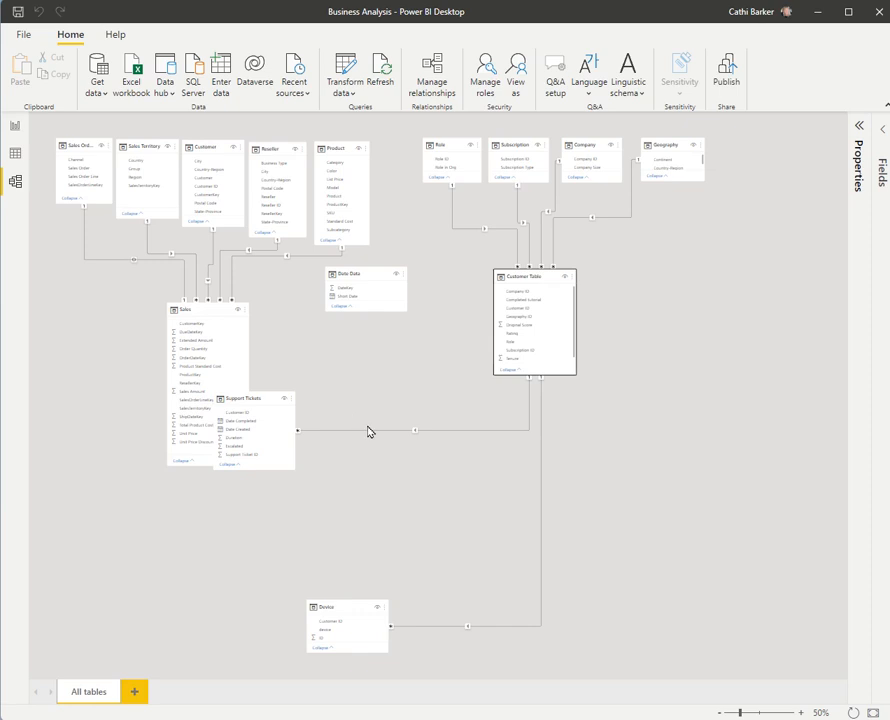
# Place Support Tickets and Device side by side below Customer Table
pyautogui.moveTo(264, 400); pyautogui.dragTo(474, 437)
pyautogui.moveTo(350, 611); pyautogui.dragTo(612, 436)
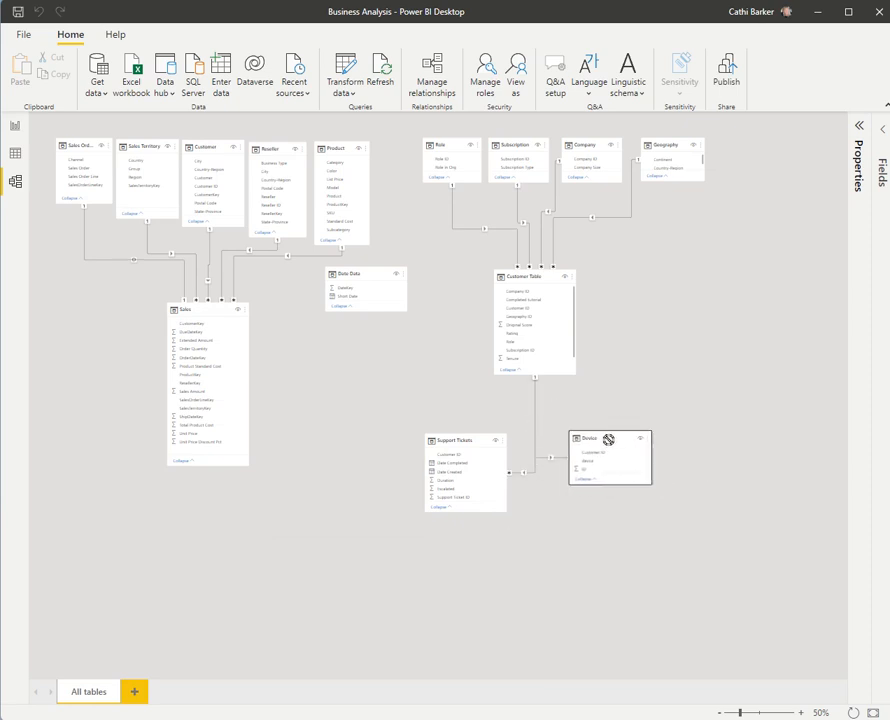
pyautogui.moveTo(485, 443); pyautogui.dragTo(489, 437)
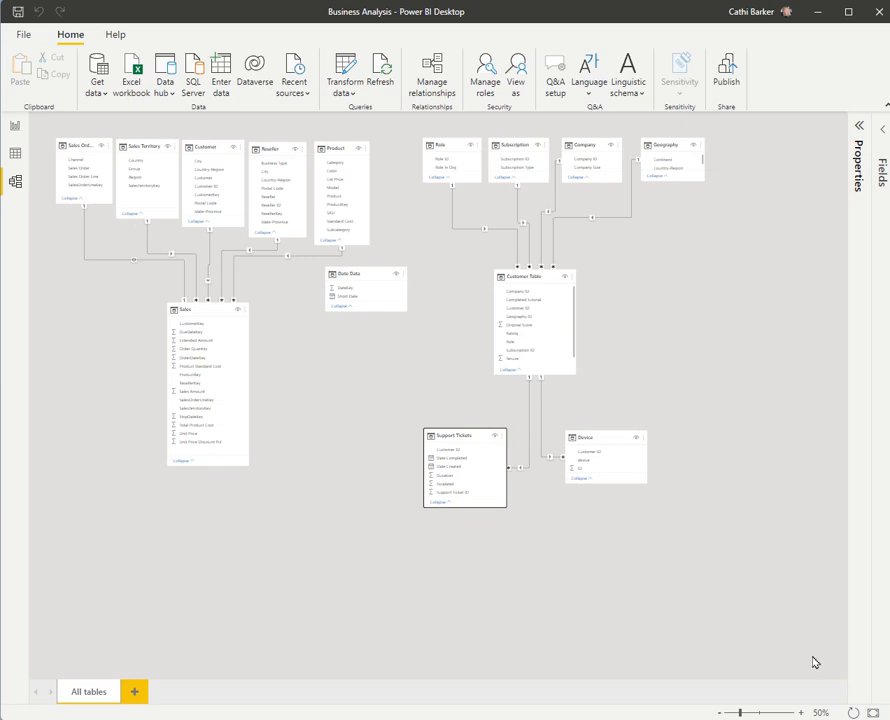
# Fit the diagram in view, move Date Data to the right of Customer Table, and save the report file
pyautogui.click(874, 713)
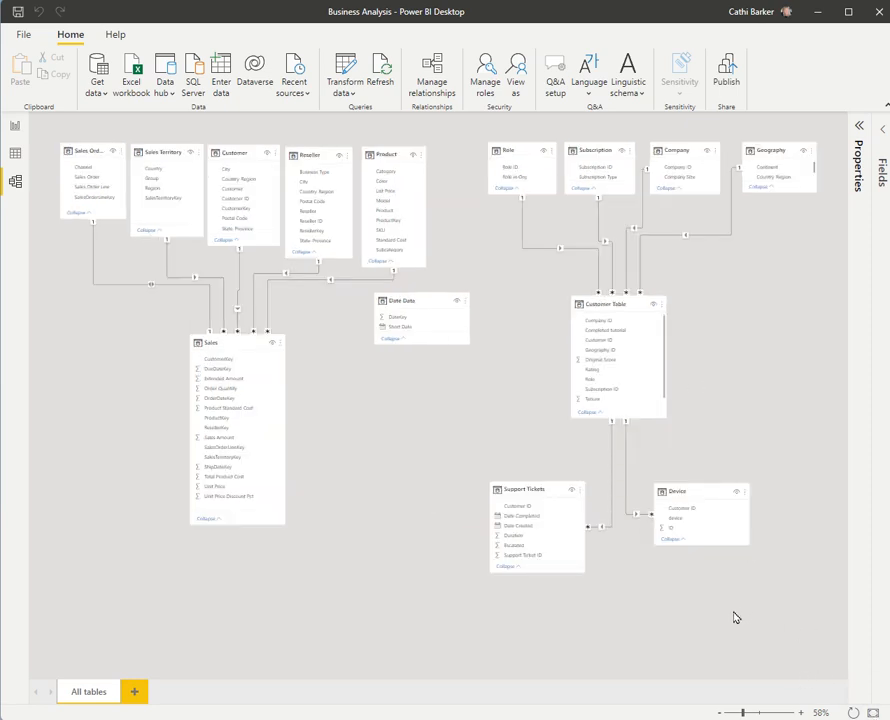
pyautogui.moveTo(423, 304); pyautogui.dragTo(798, 390)
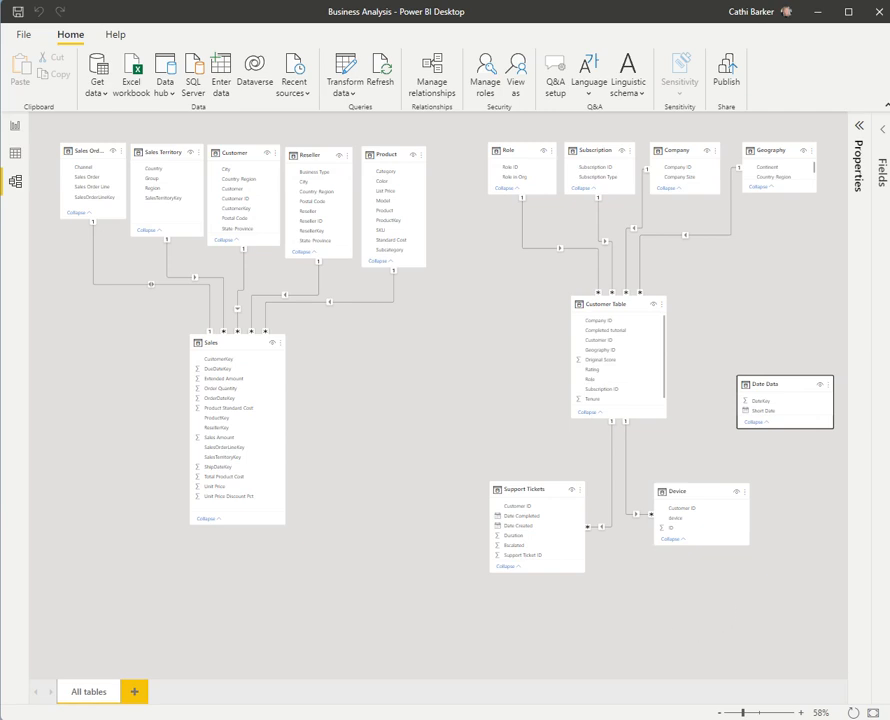
pyautogui.click(18, 14)
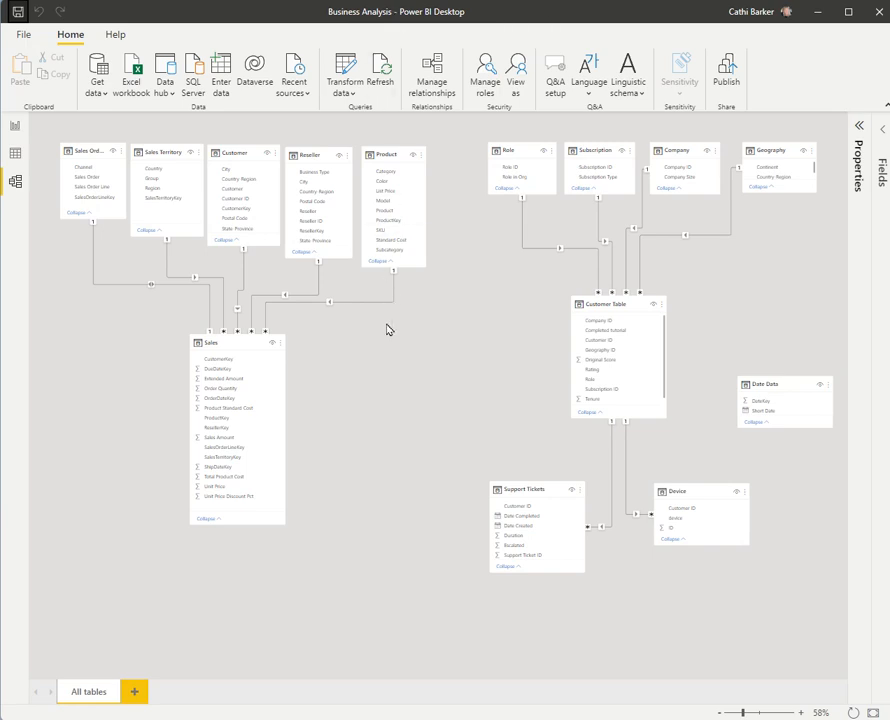
# Review the report page, the rows of the Company, Customer, Customer Table, Date Data and Device tables, and the model diagram, and return to the report page
pyautogui.click(15, 127)
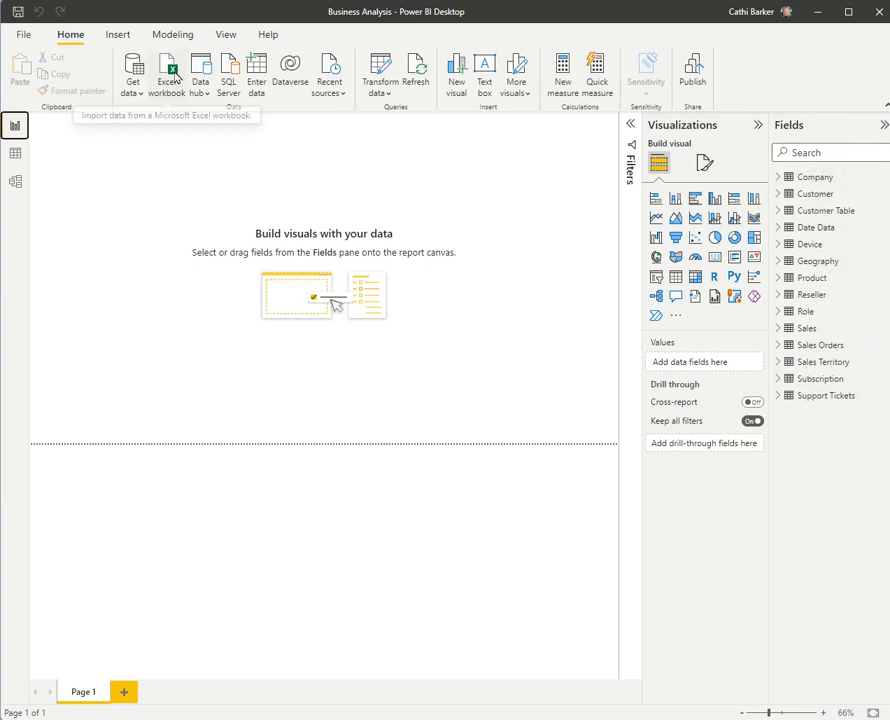
pyautogui.click(15, 156)
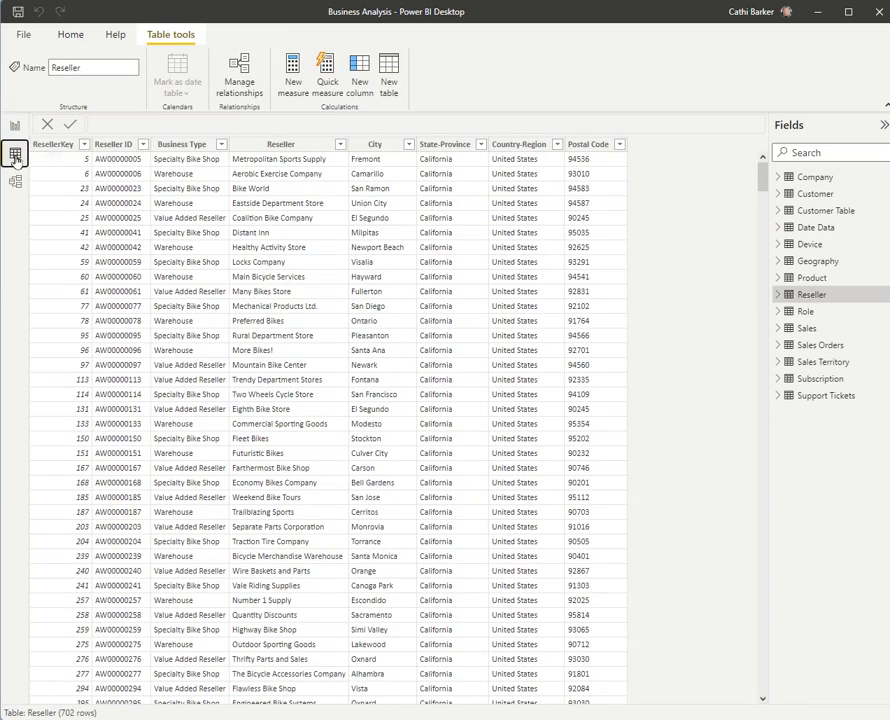
pyautogui.click(806, 177)
pyautogui.click(813, 195)
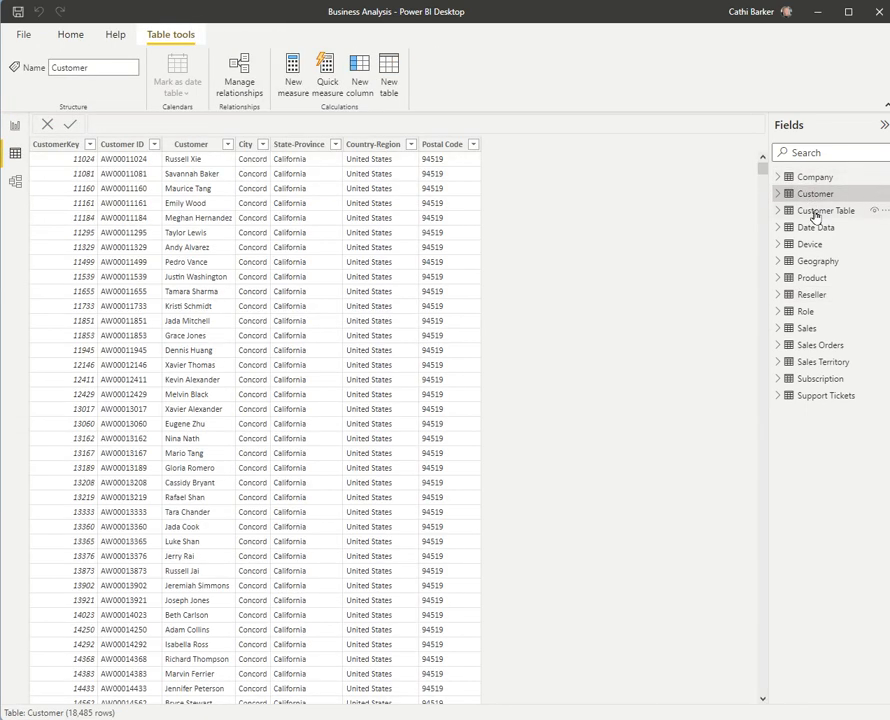
pyautogui.click(816, 211)
pyautogui.click(813, 228)
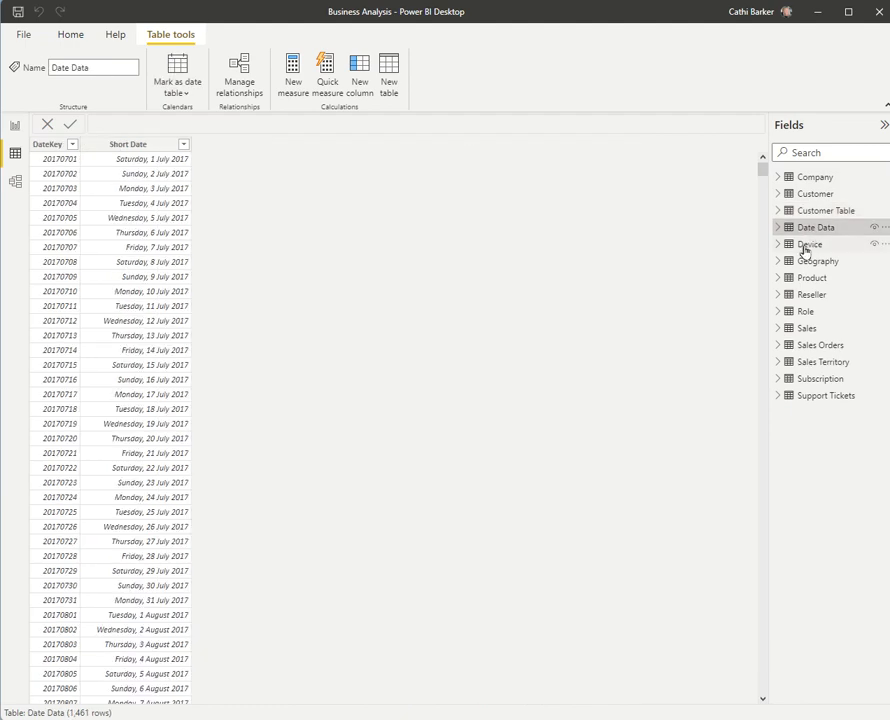
pyautogui.click(808, 244)
pyautogui.click(15, 181)
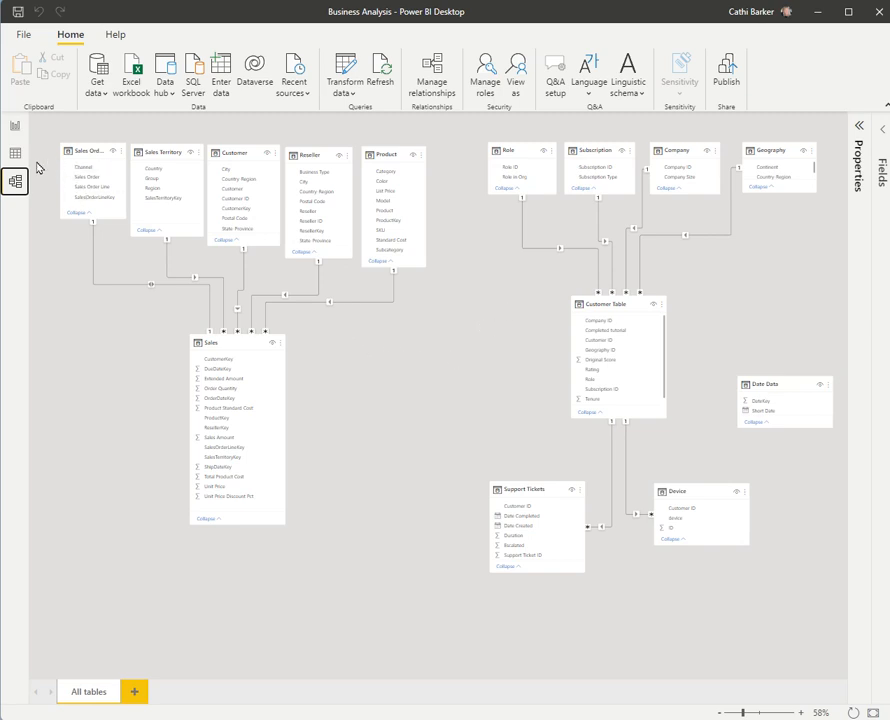
pyautogui.click(16, 126)
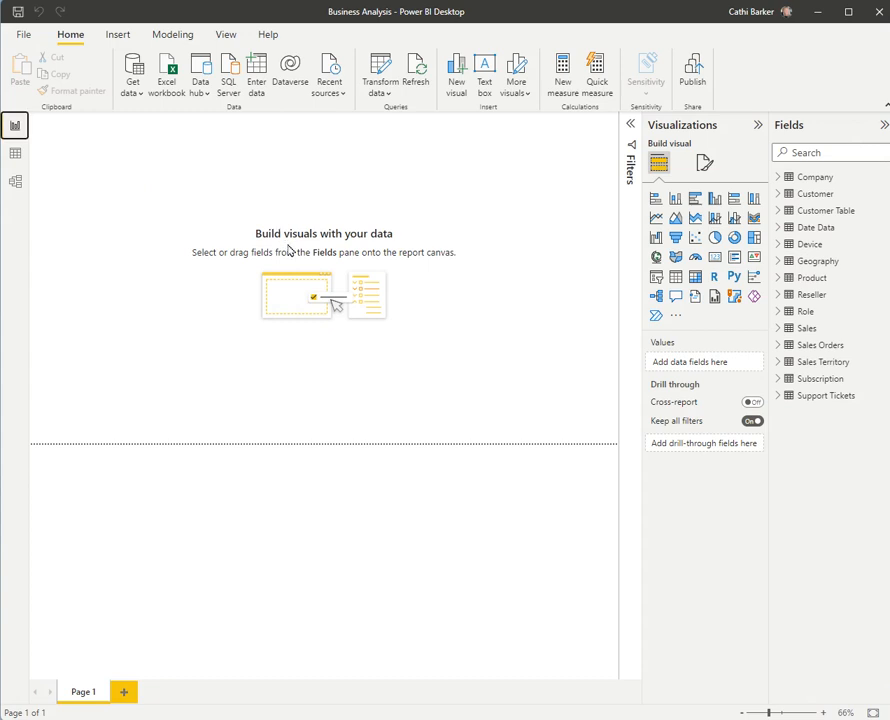